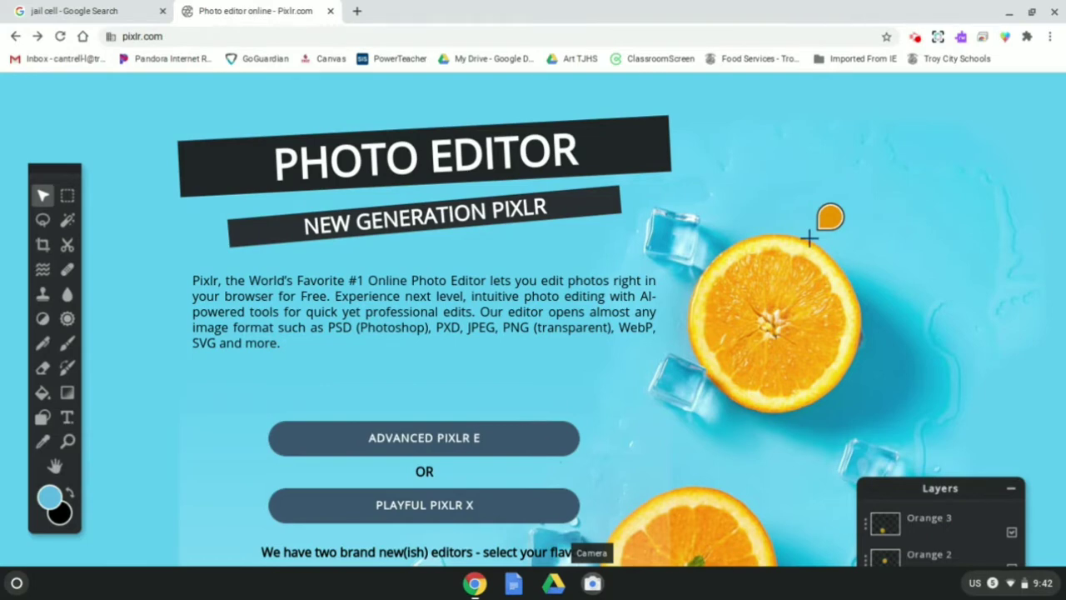
Step: Photograph the printed cat-headed figure drawing with the Camera app
click(592, 584)
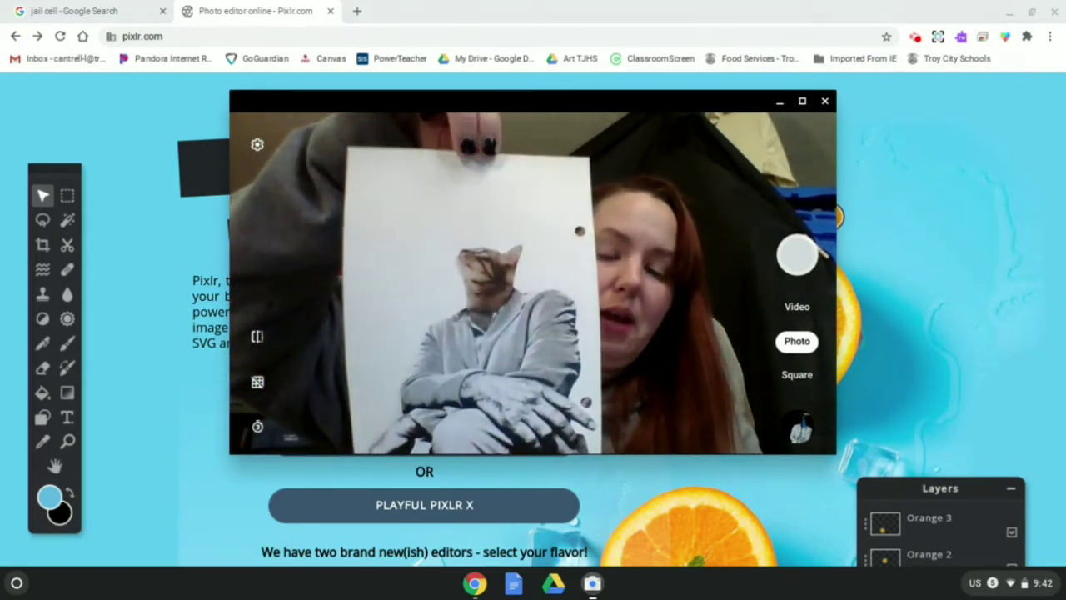
click(799, 265)
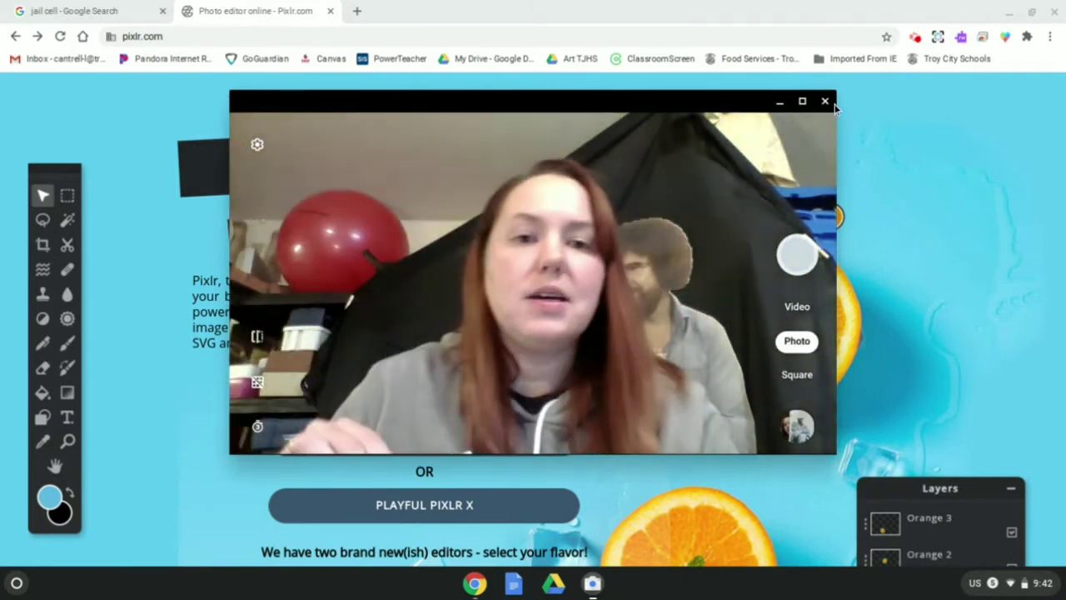
Step: Close the camera and open the new webcam photo from Downloads in Pixlr E's advanced editor
click(826, 101)
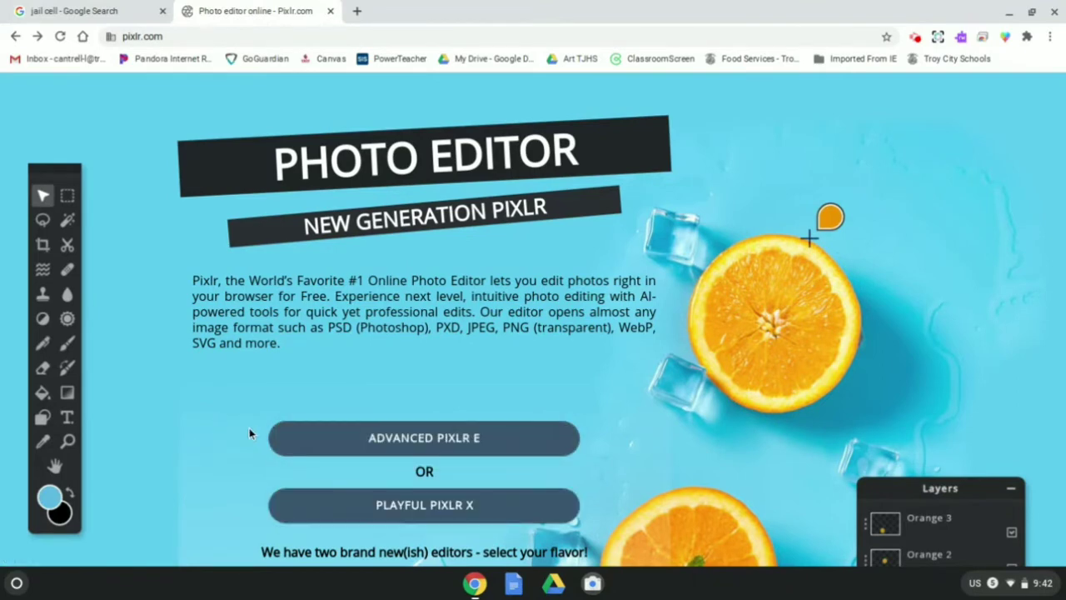
click(407, 452)
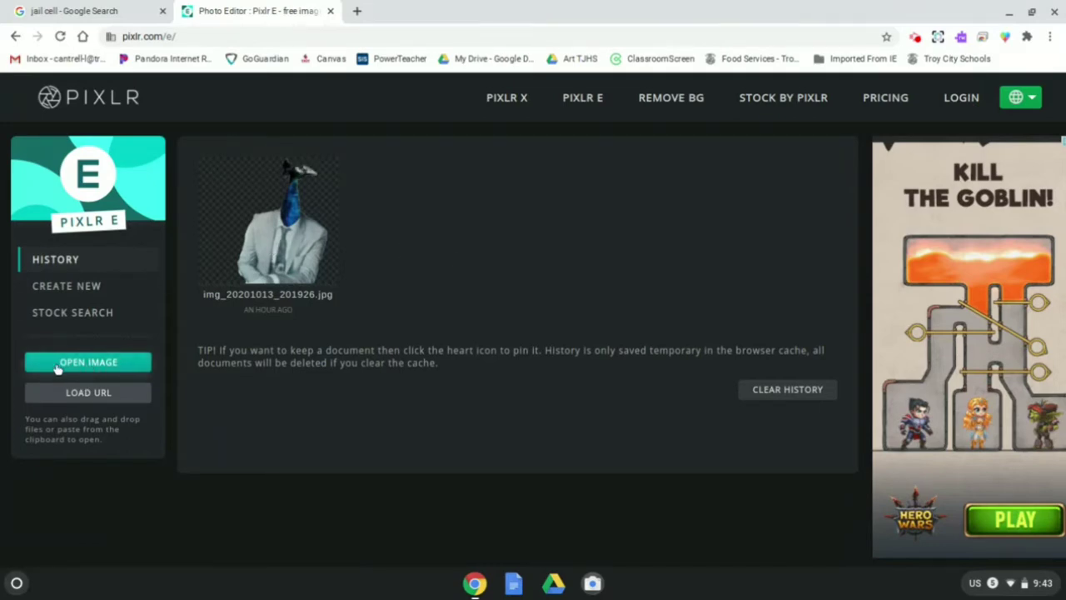
click(88, 363)
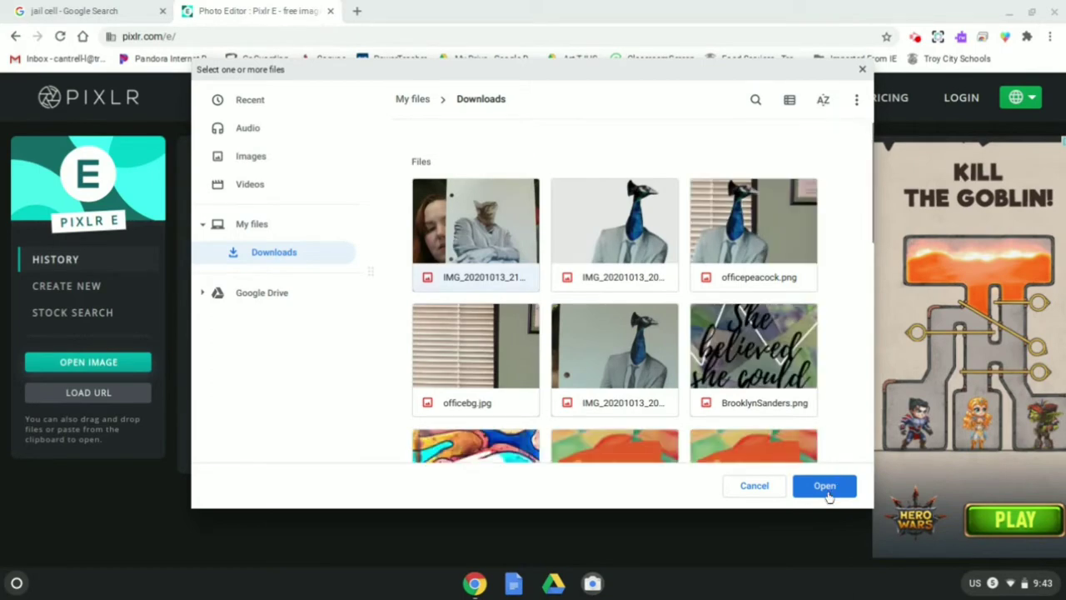
click(828, 496)
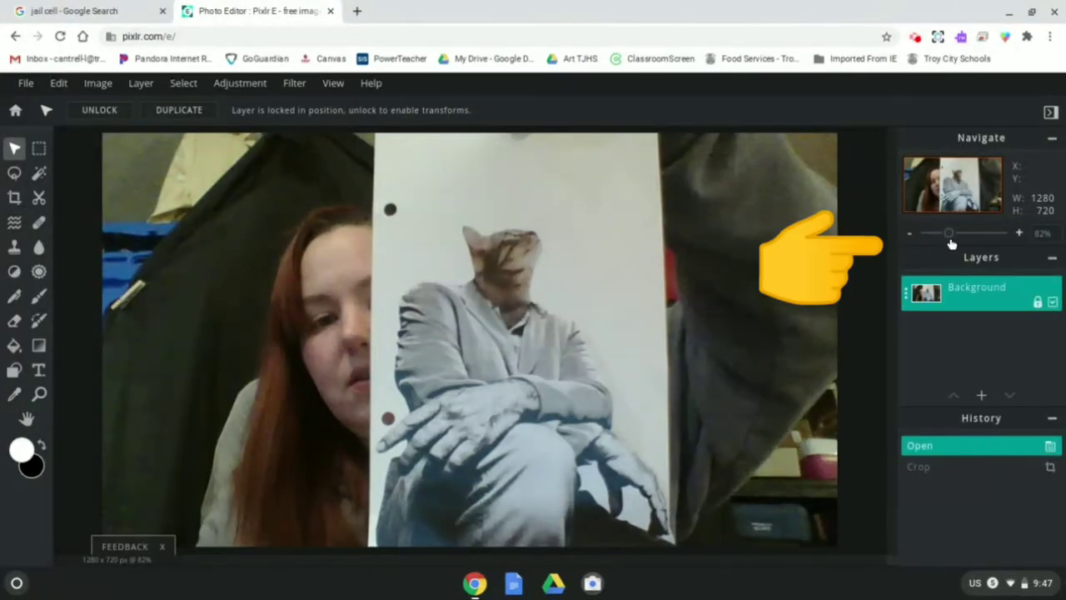
mouse_move(944, 237)
mouse_down()
mouse_move(985, 238)
mouse_move(935, 237)
mouse_move(976, 236)
mouse_move(951, 234)
mouse_up()
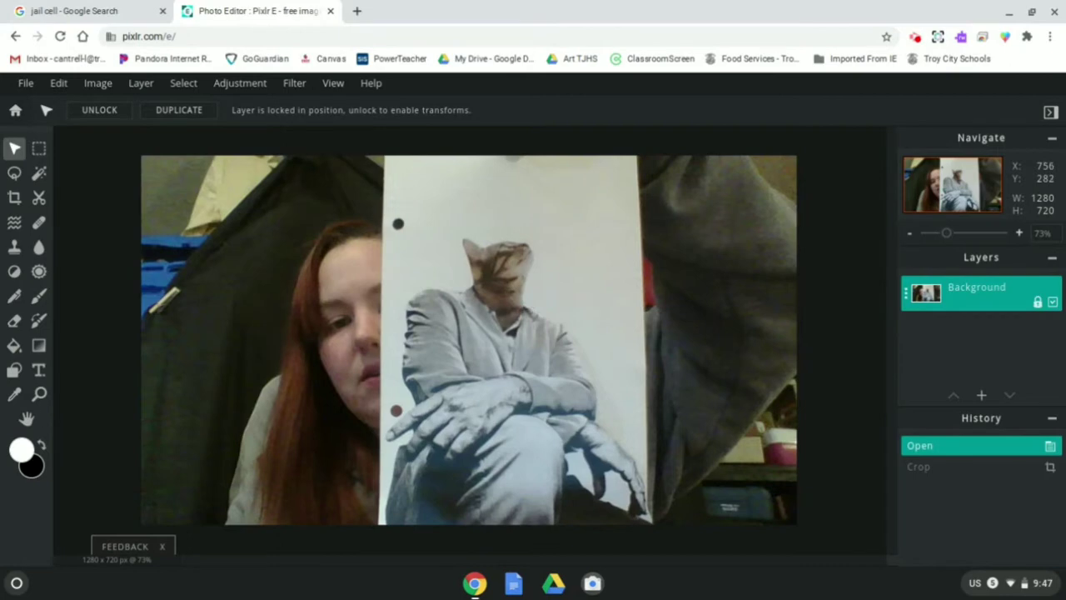
scroll(544, 271, up, 2)
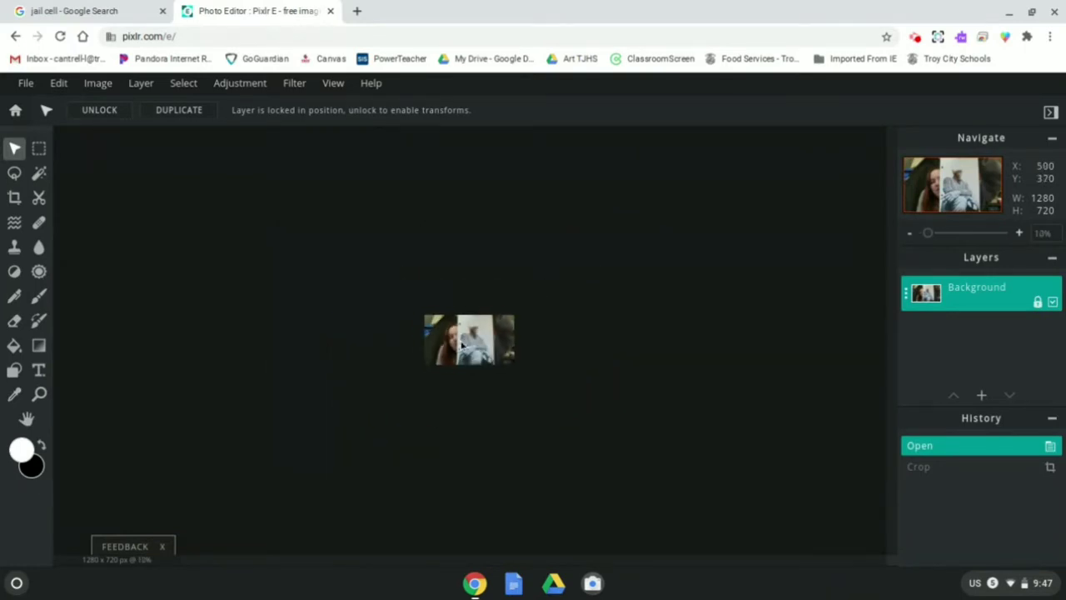
scroll(461, 345, up, 7)
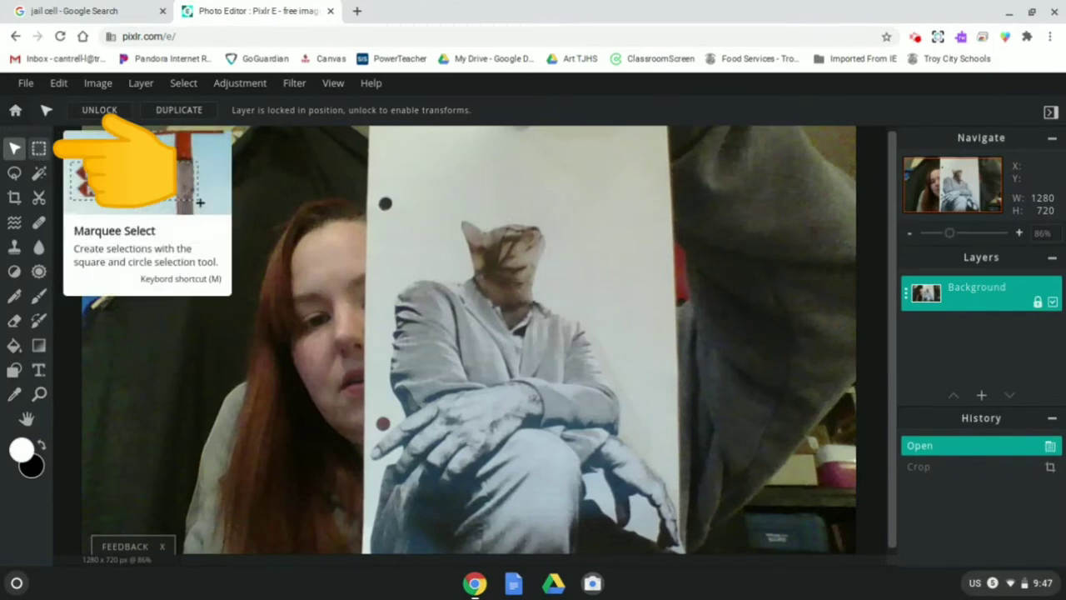
Step: Draw a 524 × 688 rectangular marquee around the paper strip with the figure
click(39, 148)
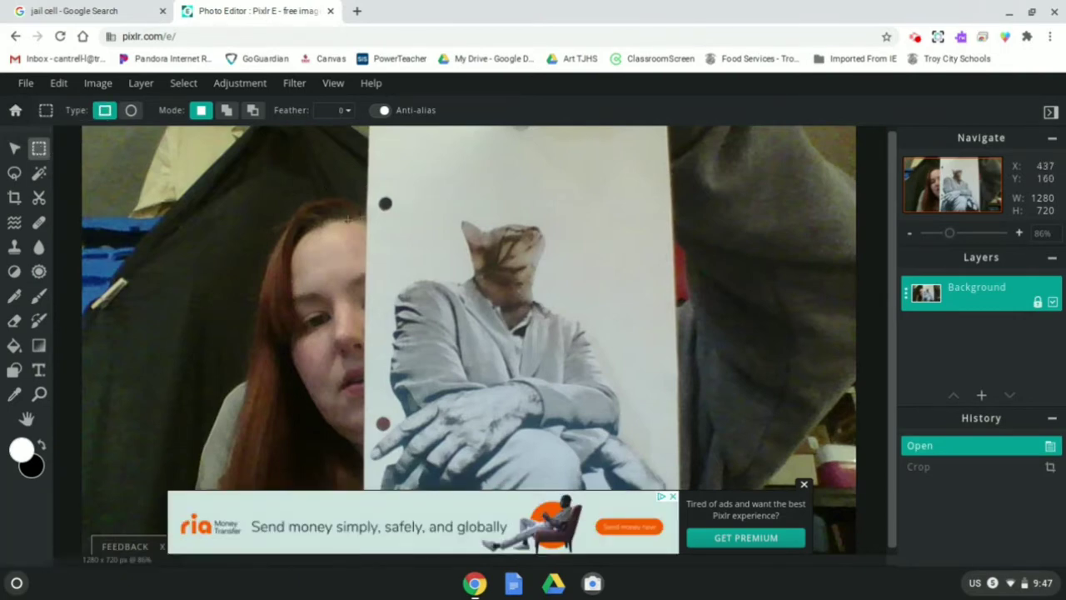
click(804, 485)
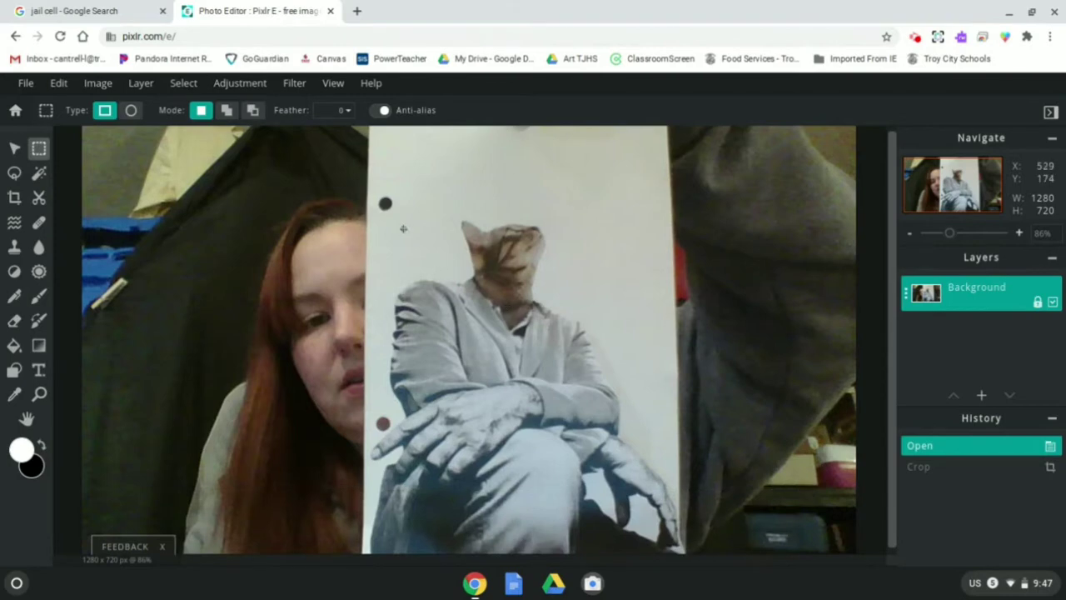
scroll(403, 228, down, 5)
scroll(403, 228, up, 4)
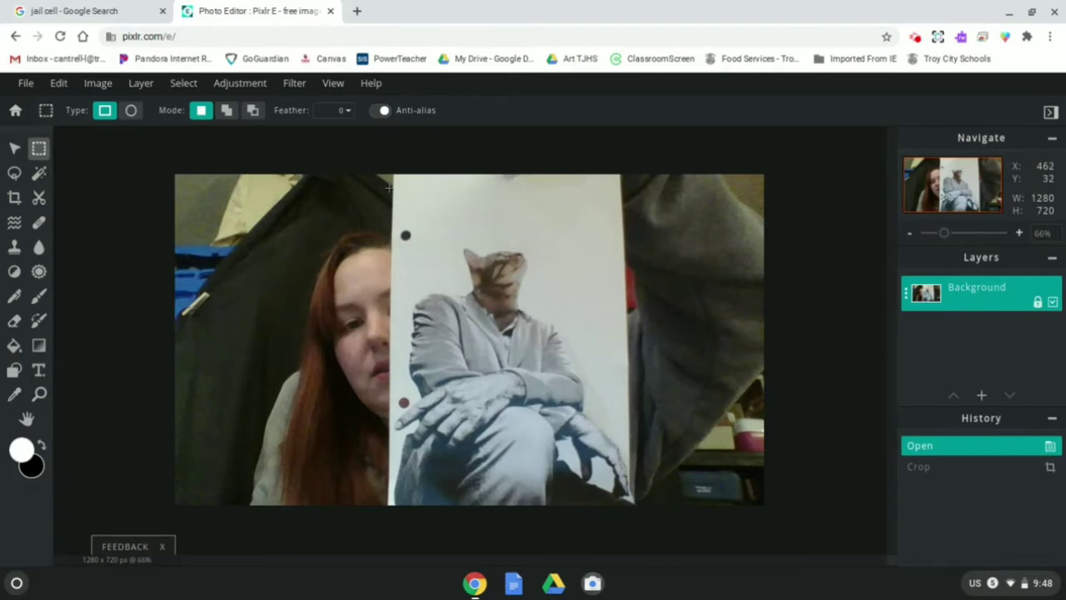
drag(388, 188, 633, 507)
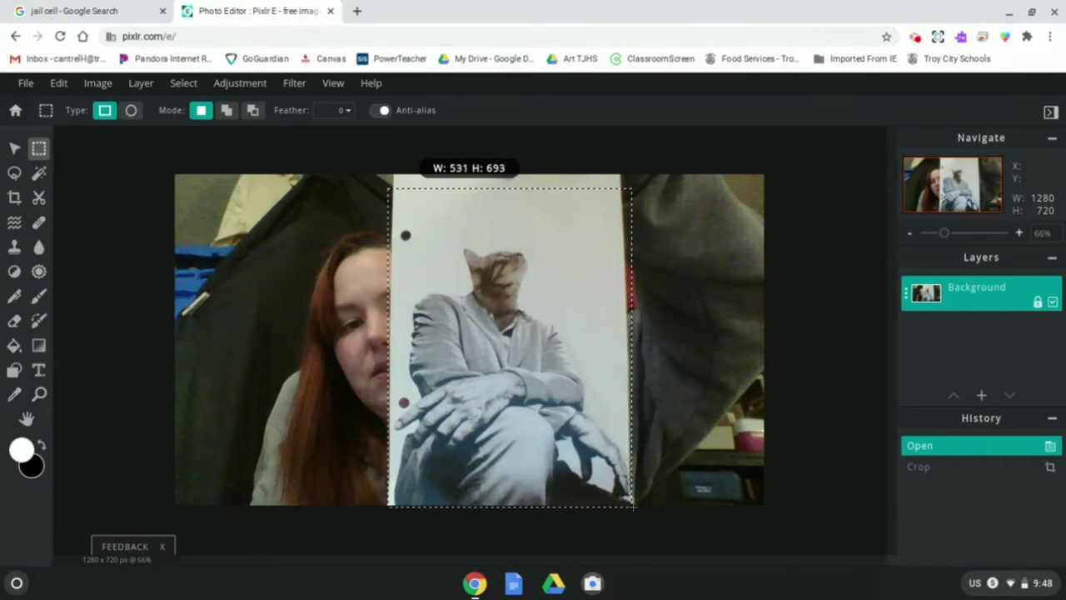
mouse_move(633, 506)
mouse_down()
mouse_move(598, 500)
mouse_move(637, 508)
mouse_move(630, 503)
mouse_up()
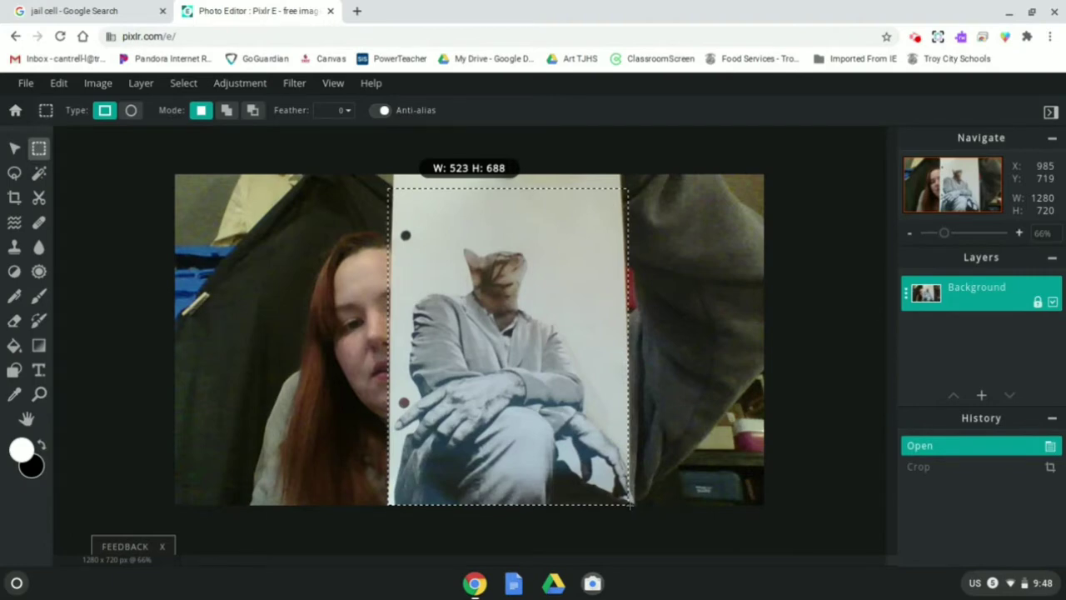
drag(630, 503, 630, 503)
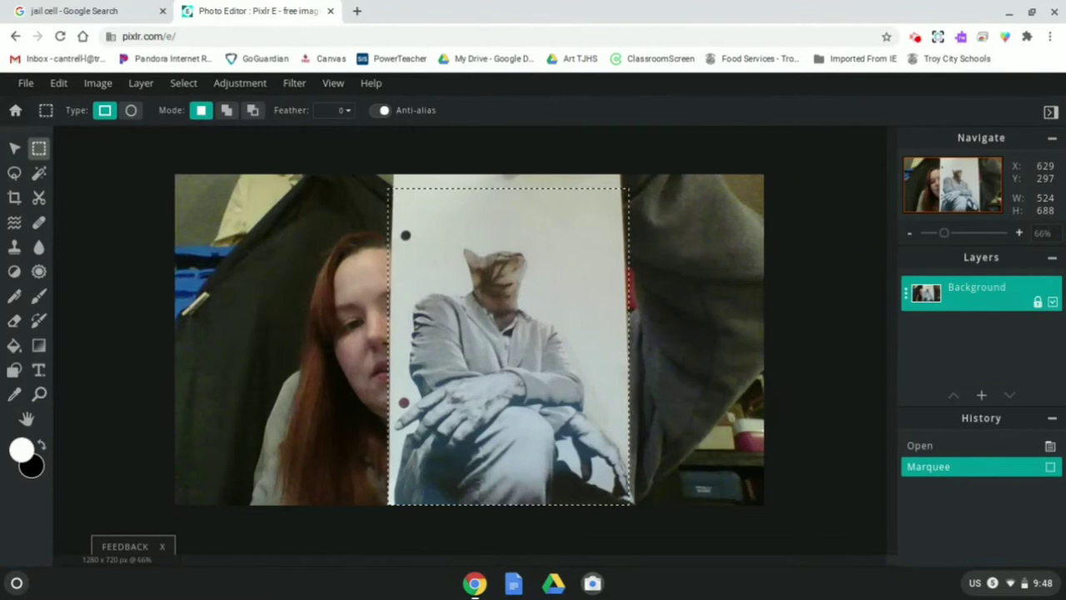
Step: Invert the selection and delete everything outside the paper strip
click(184, 84)
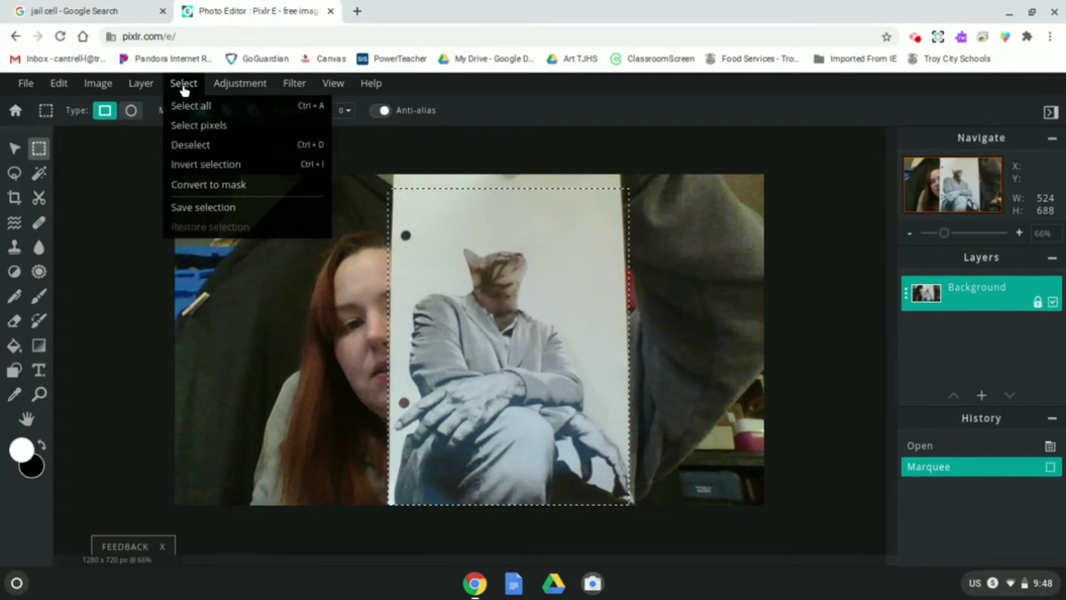
click(205, 164)
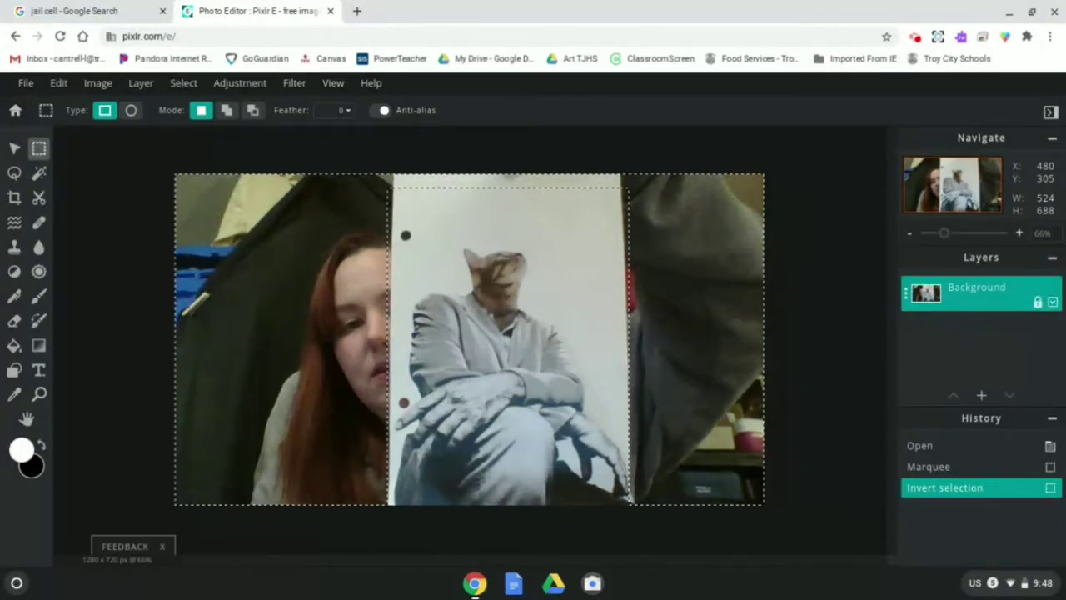
key(Delete)
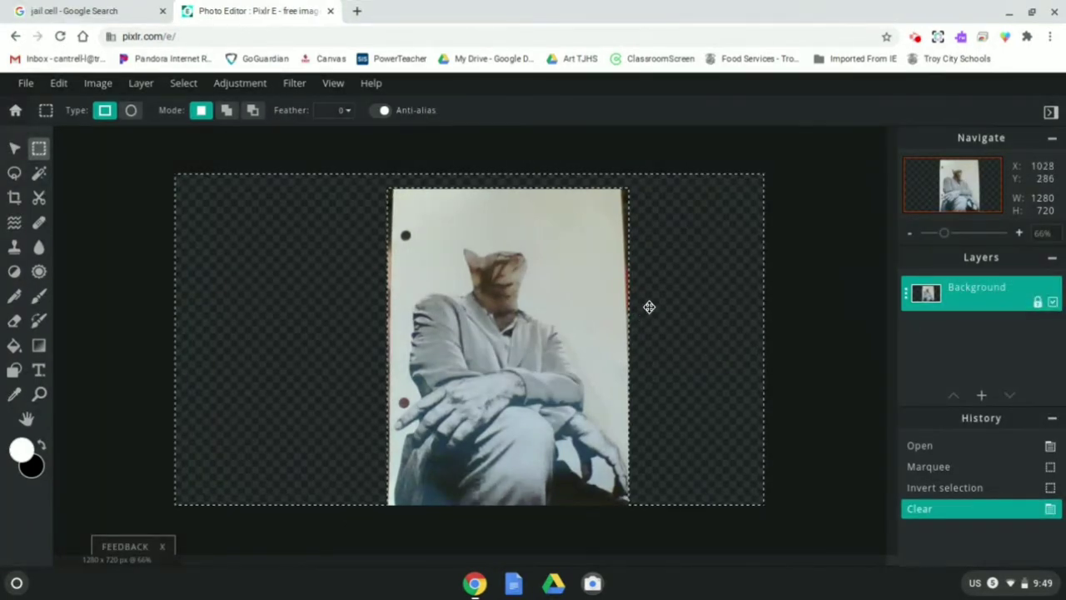
Step: Deselect, then crop the canvas to 751 × 720 tightly around the paper strip
click(794, 301)
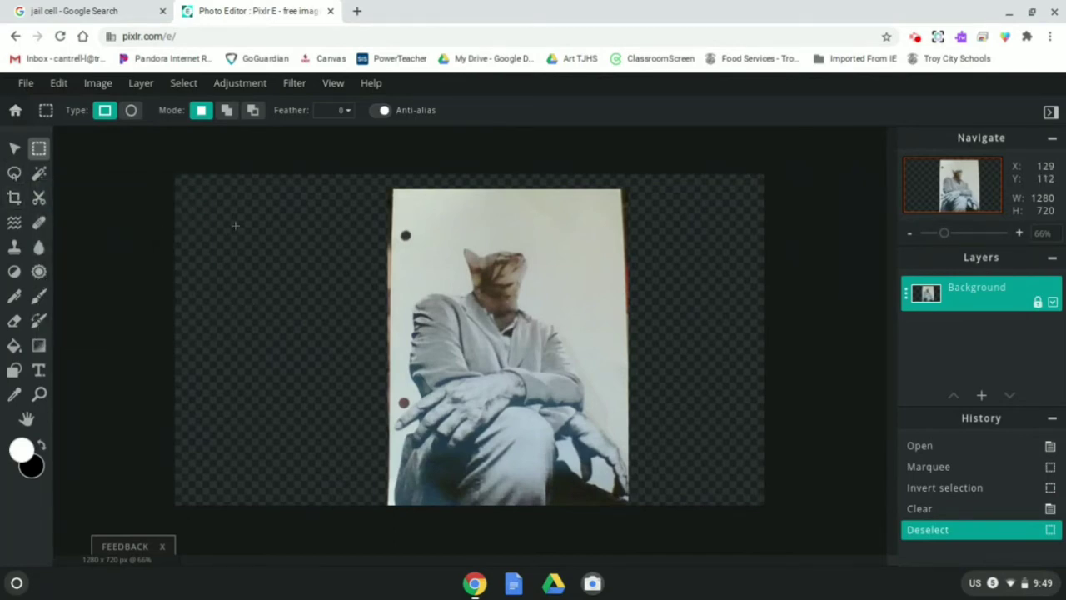
click(15, 198)
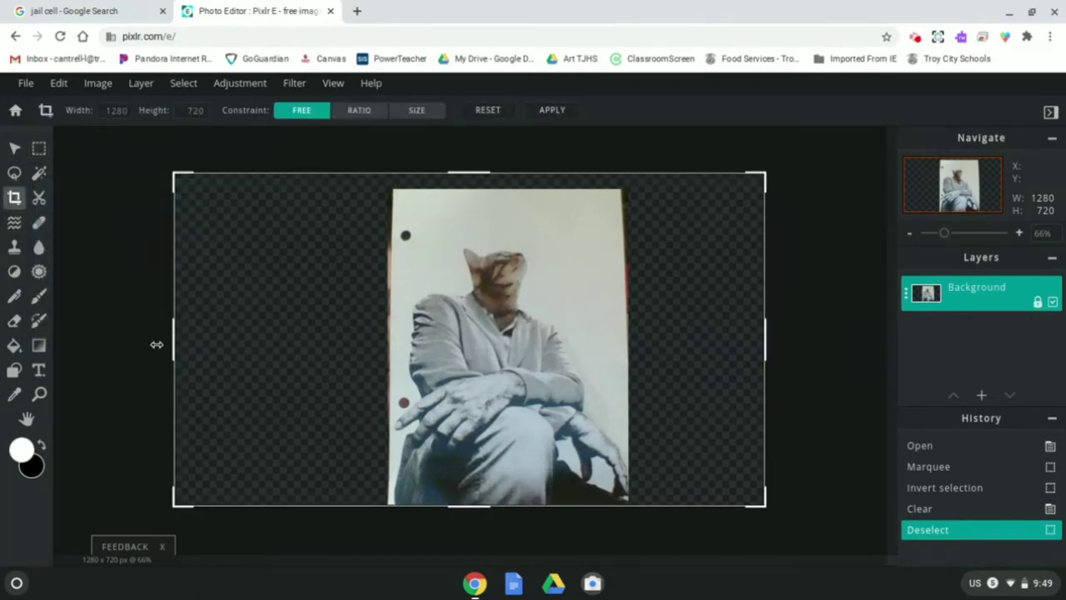
drag(173, 340, 293, 343)
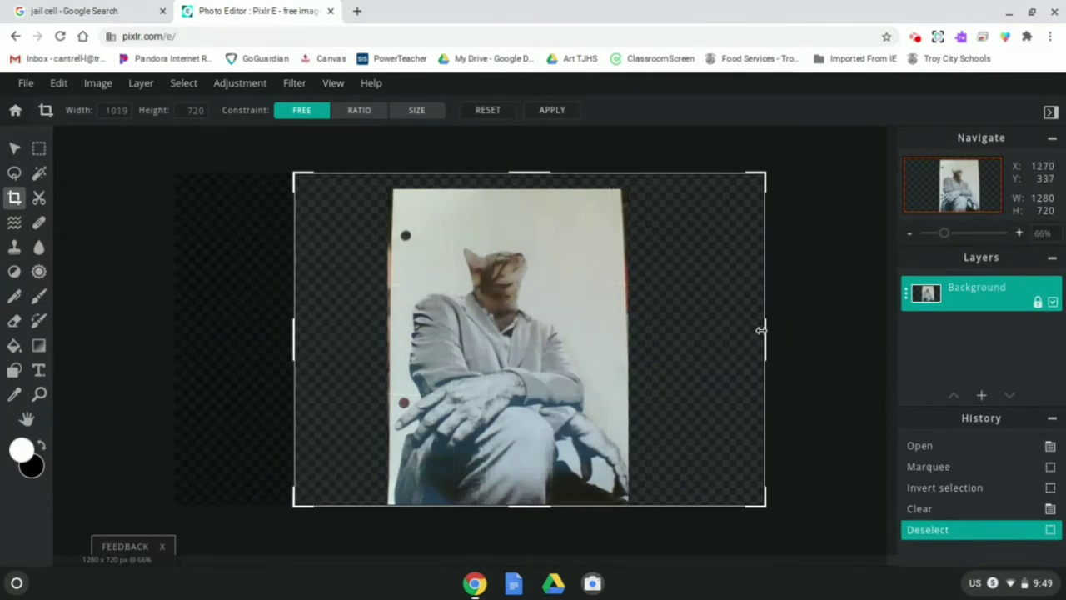
drag(769, 333, 674, 333)
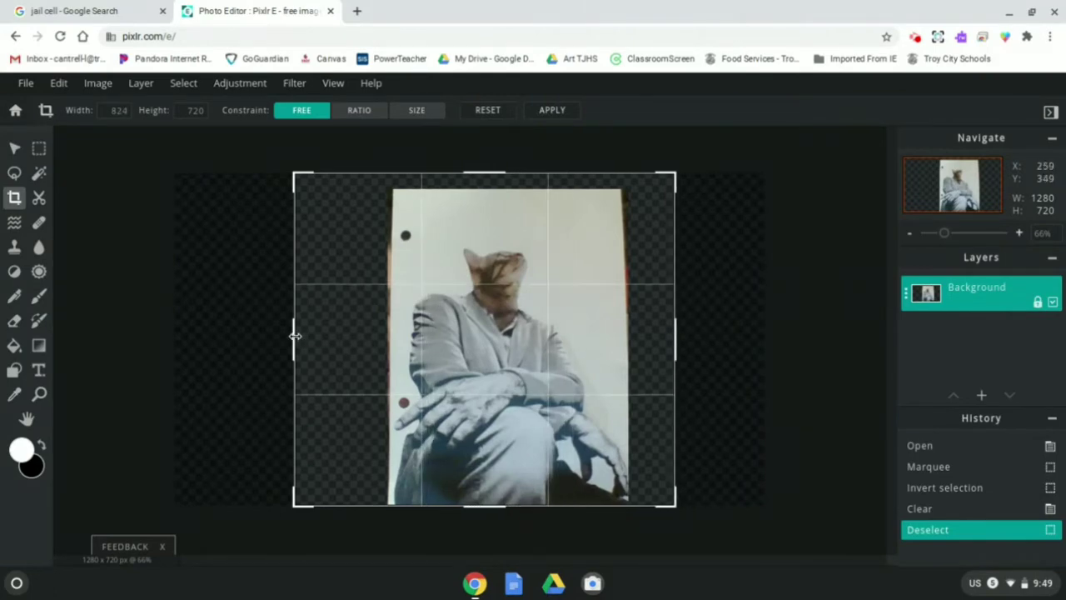
drag(295, 336, 328, 337)
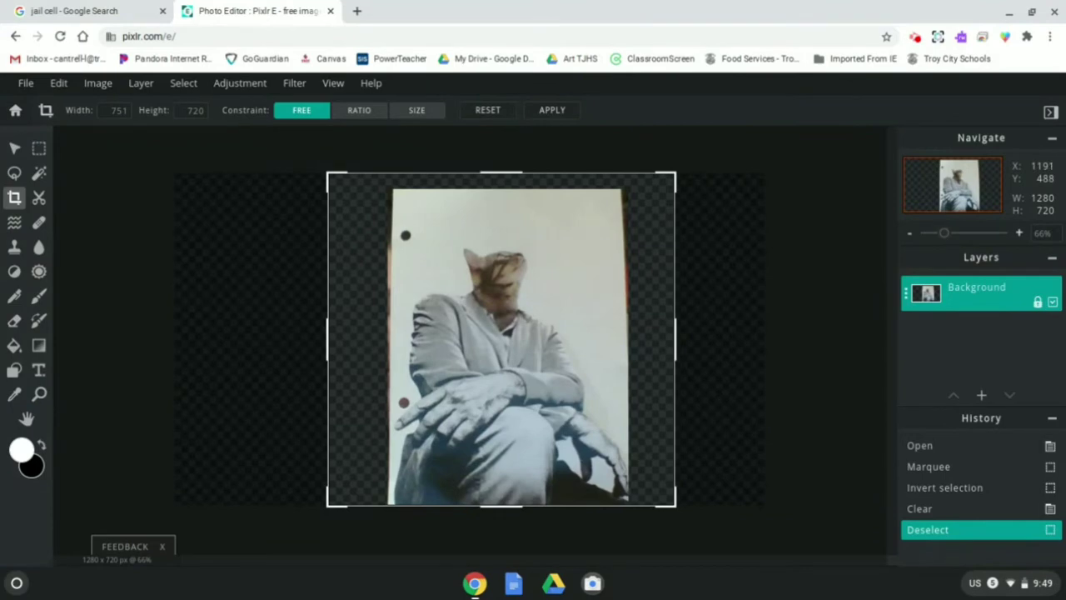
key(v)
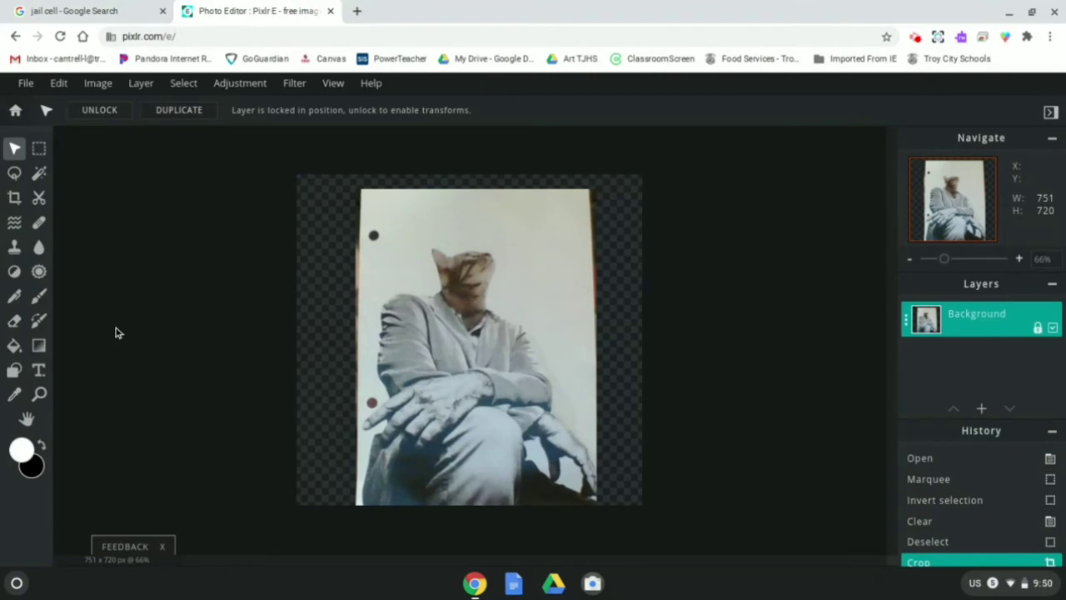
Step: Set the Eraser tool's brush to the 20 px hard preset
click(14, 322)
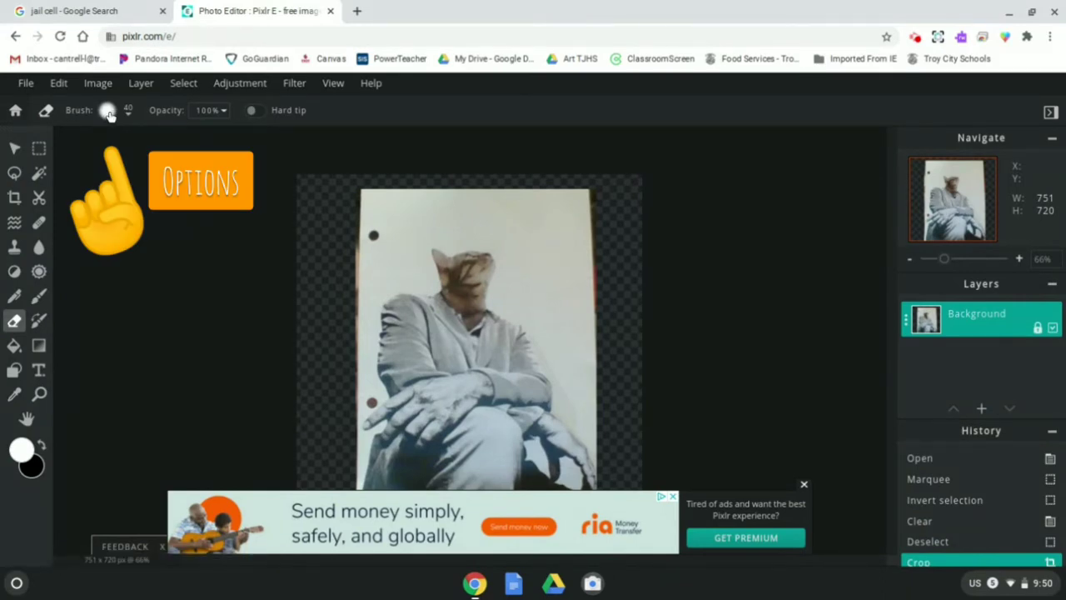
click(107, 111)
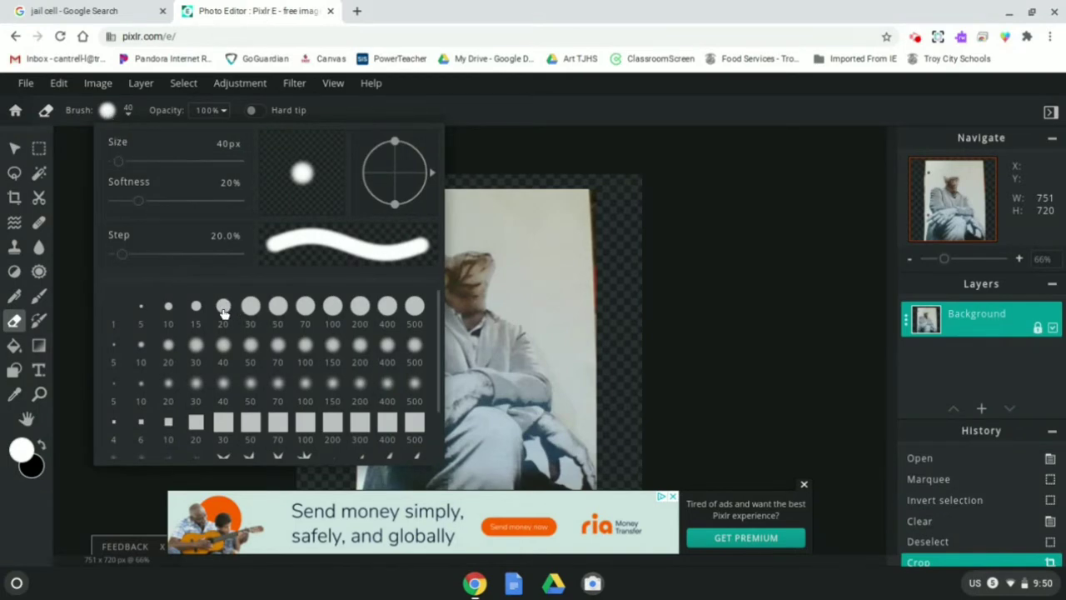
click(223, 309)
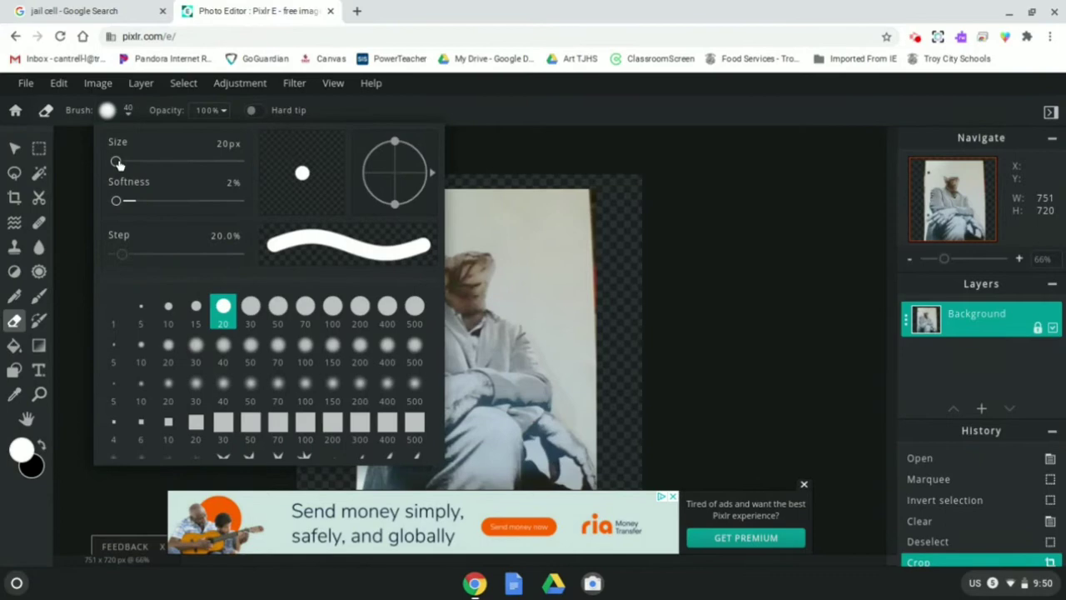
mouse_move(116, 162)
mouse_down()
mouse_move(152, 161)
mouse_move(117, 161)
mouse_up()
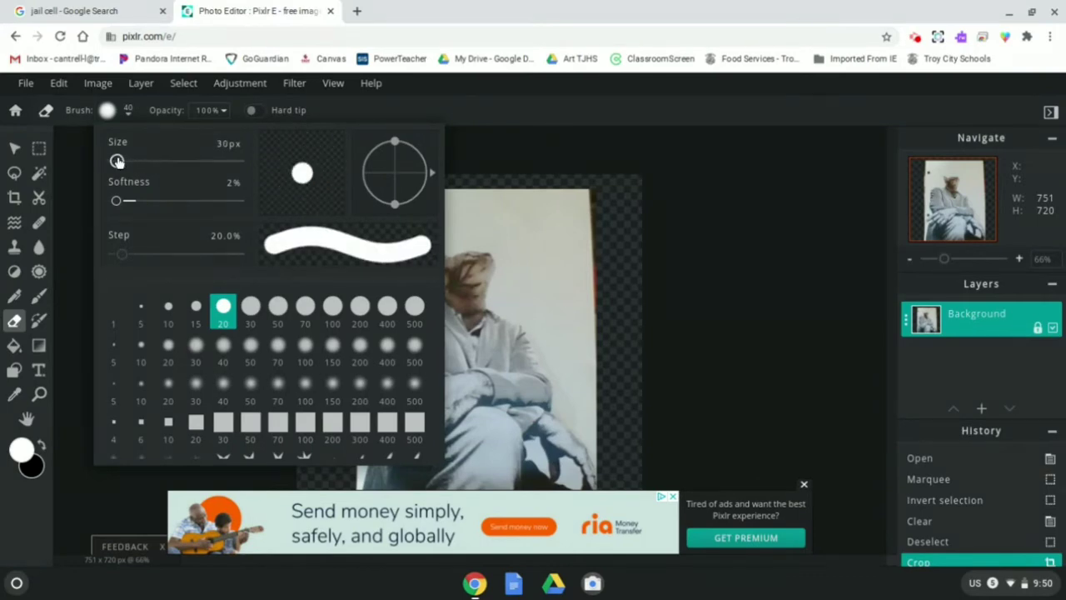
click(223, 308)
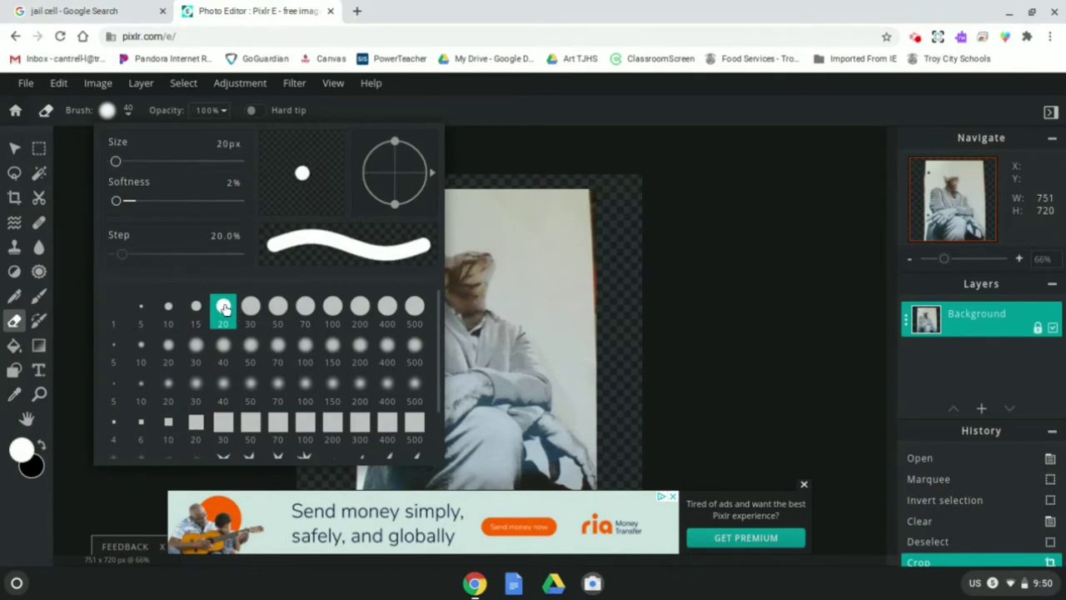
click(544, 208)
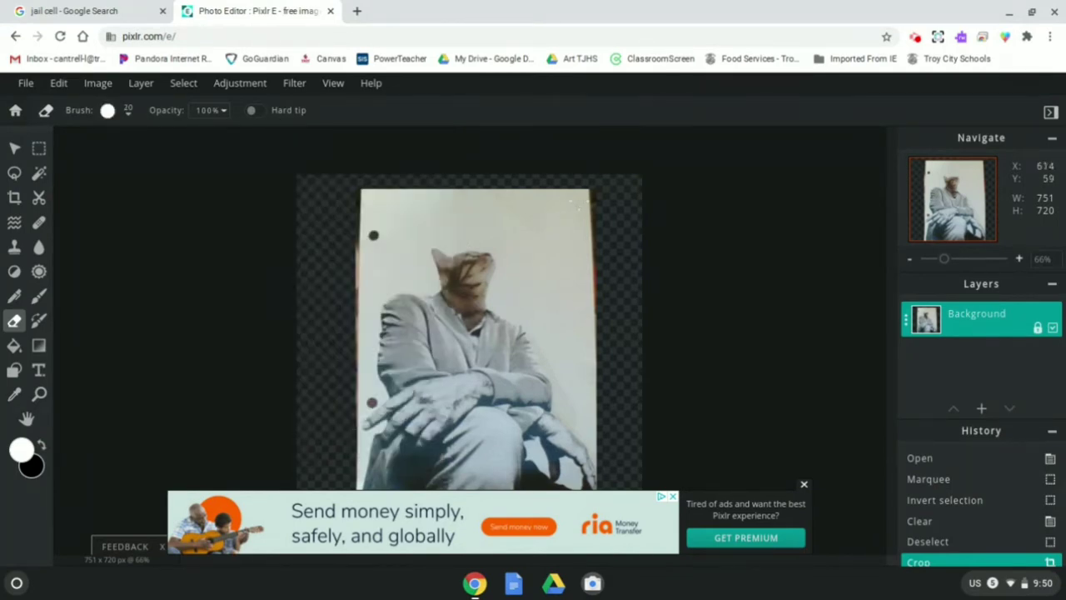
Step: Erase the dark specks along the strip's top-right corner and left edge
mouse_move(580, 187)
mouse_down()
mouse_move(590, 197)
mouse_move(597, 315)
mouse_move(592, 185)
mouse_up()
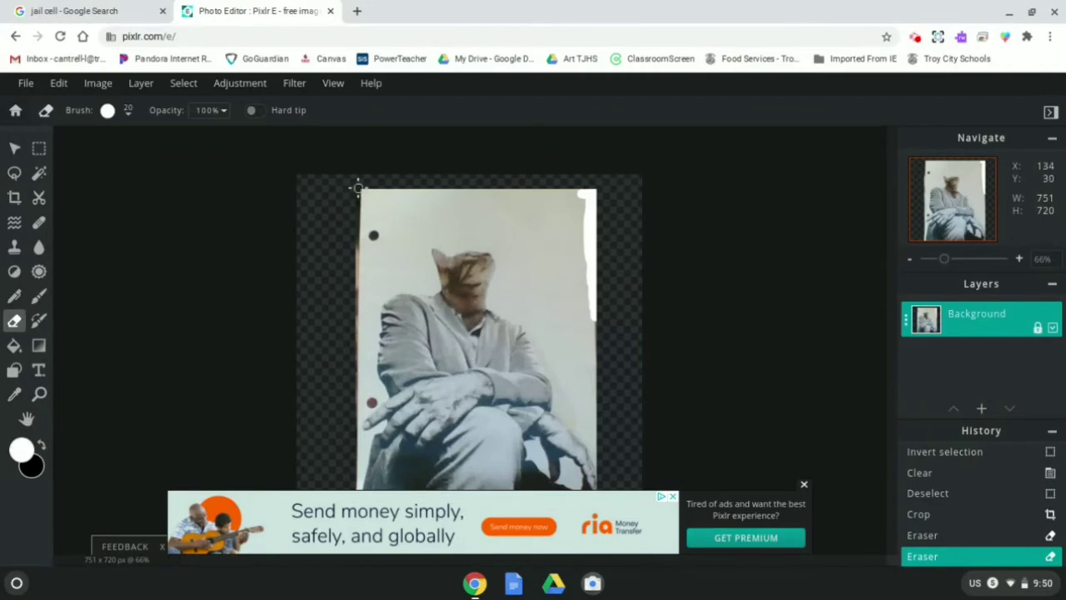
mouse_move(357, 187)
mouse_down()
mouse_move(355, 411)
mouse_move(355, 197)
mouse_move(352, 225)
mouse_move(375, 237)
mouse_up()
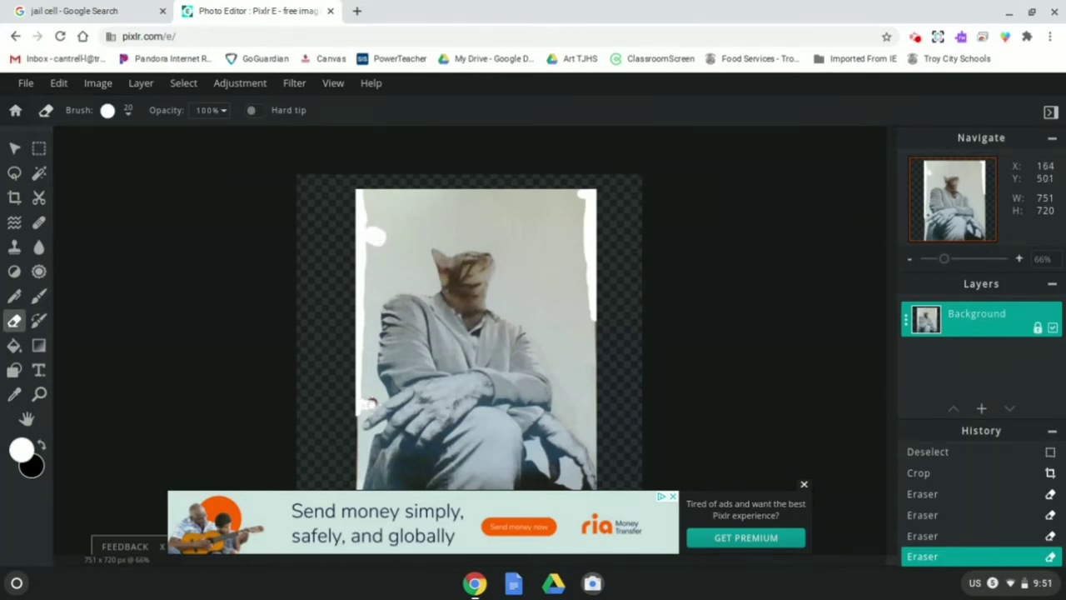
click(366, 405)
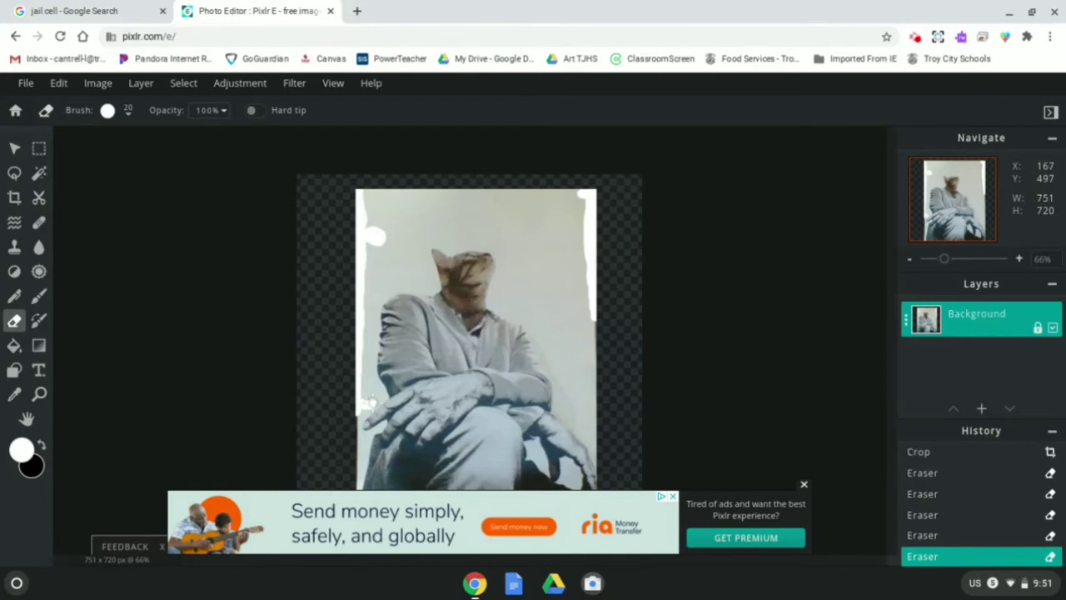
click(366, 405)
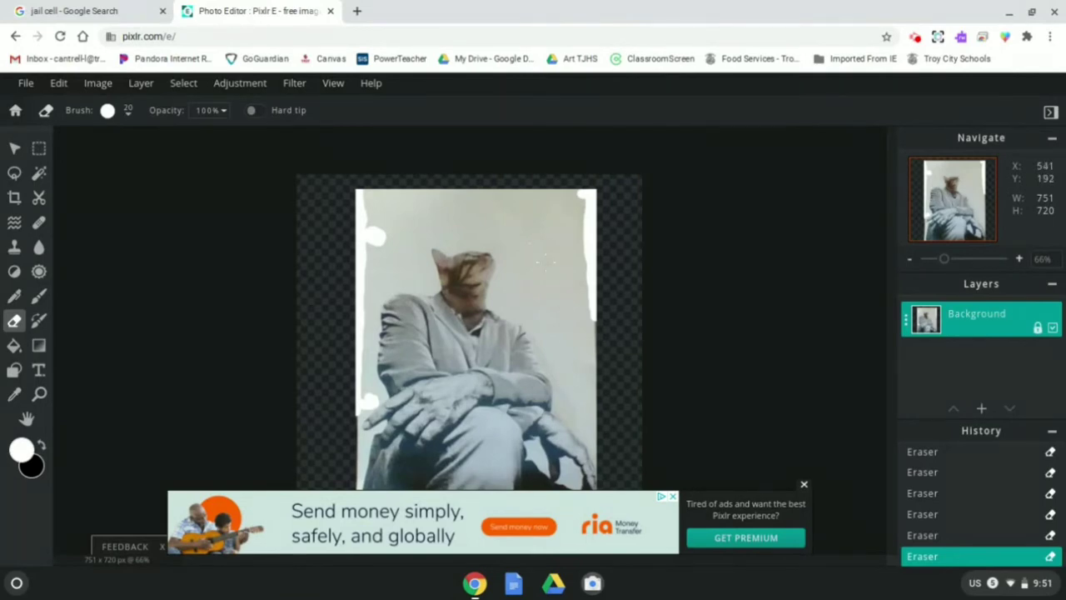
Step: With the Magic Wand, clear the white strip along the left edge to transparency
click(39, 174)
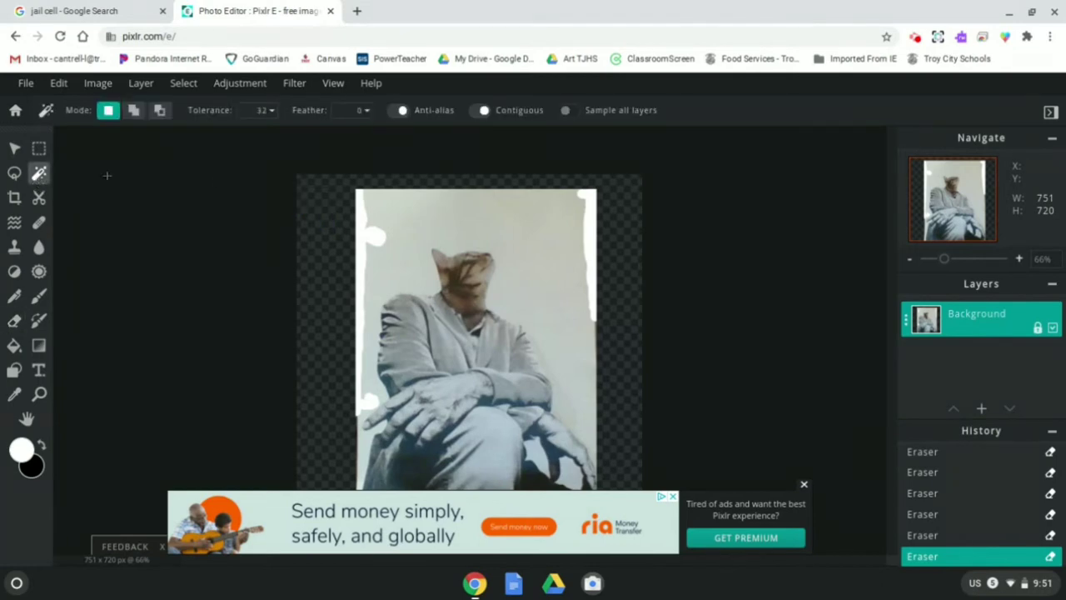
click(368, 236)
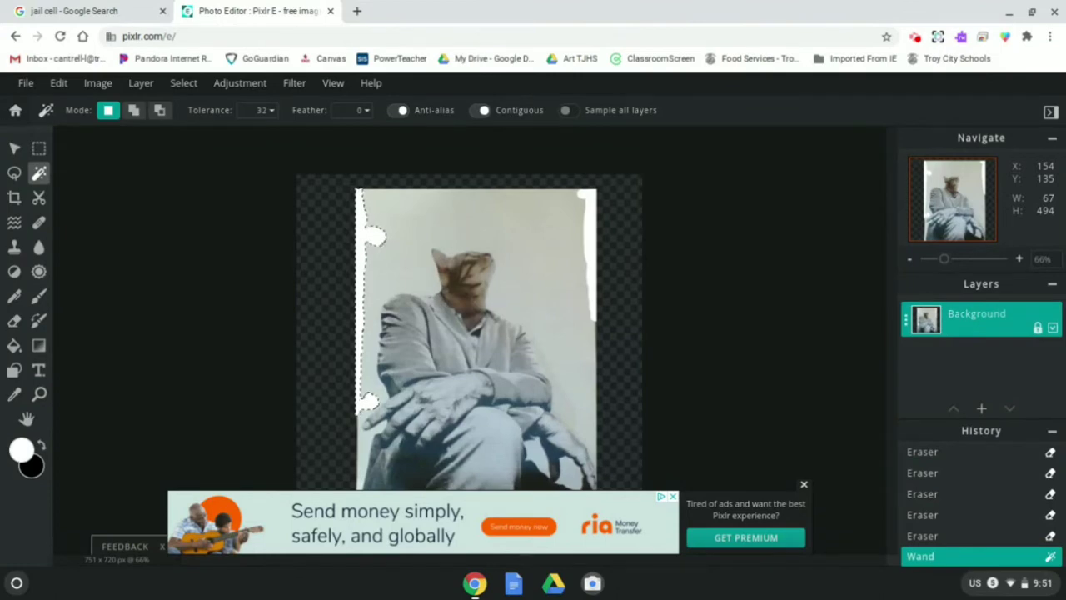
key(Delete)
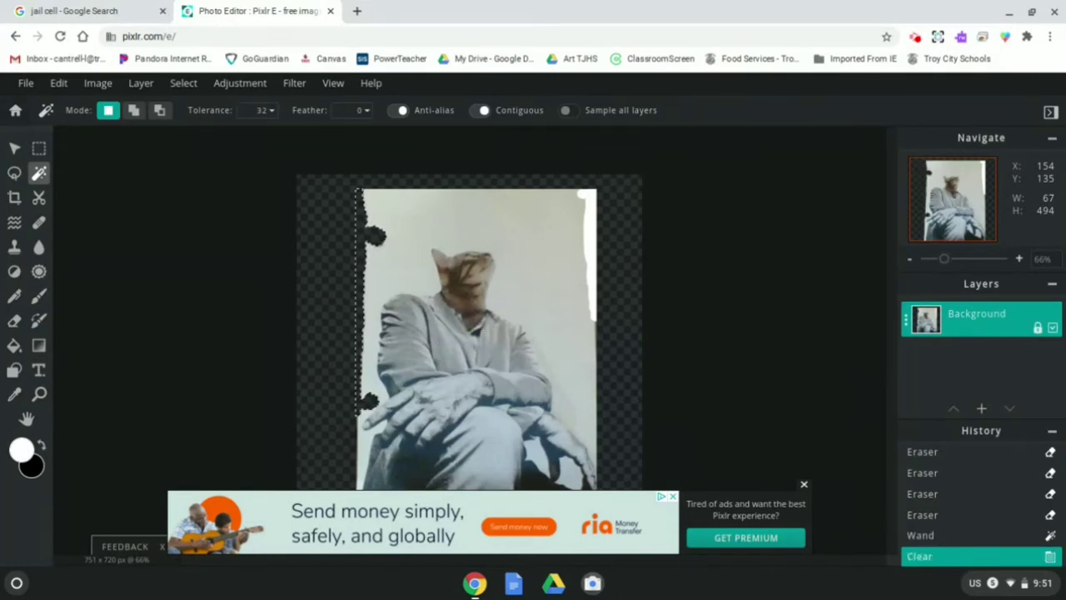
click(333, 251)
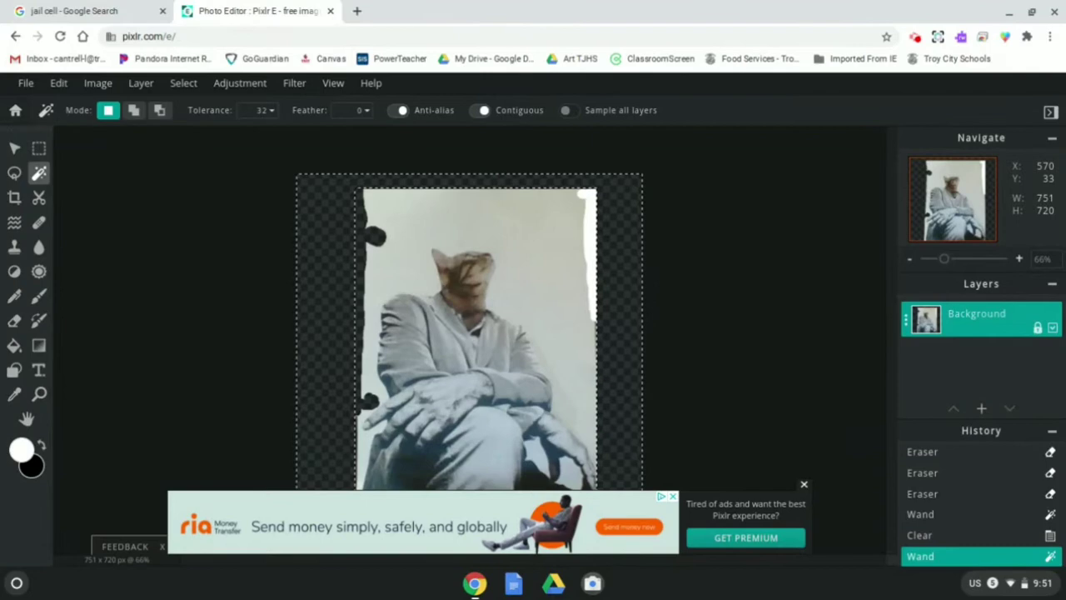
Step: Clear the right-edge white strip and dark shadow to transparency, closing the ad banner
click(590, 218)
key(Delete)
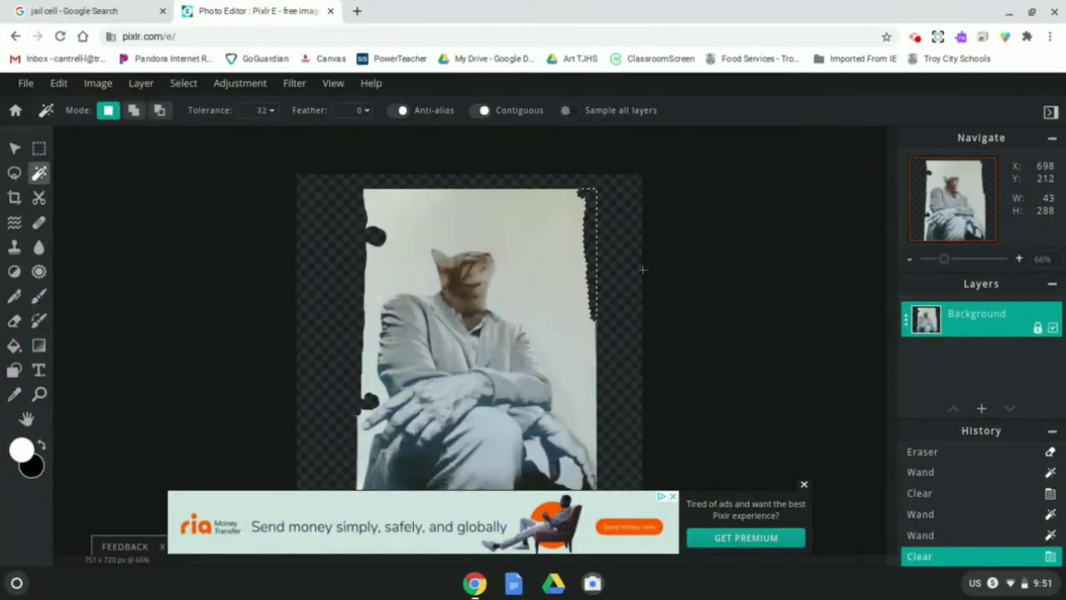
click(630, 284)
scroll(631, 284, down, 3)
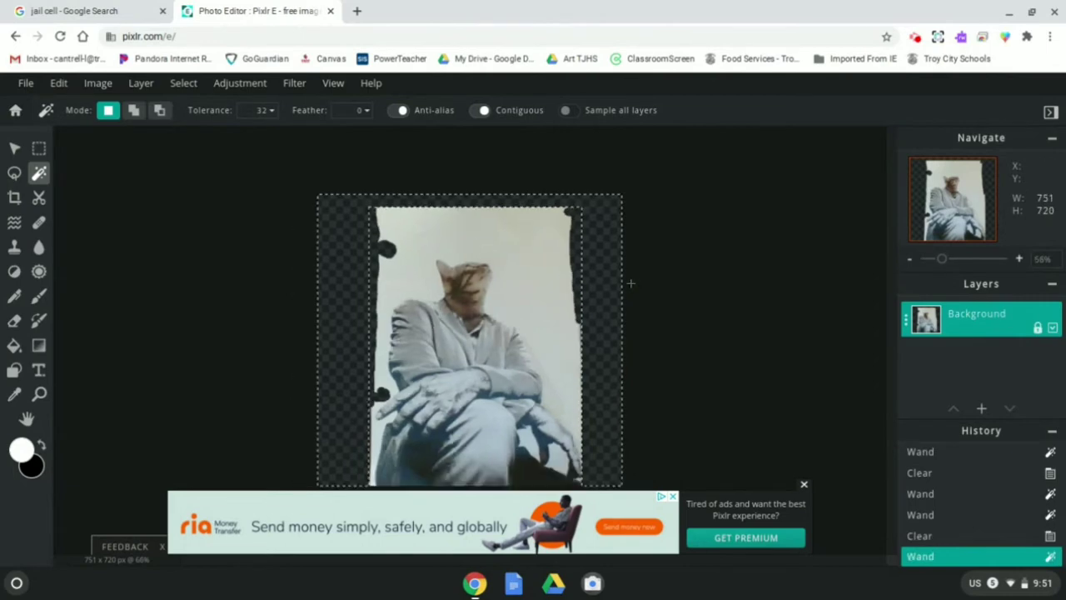
scroll(630, 284, up, 2)
scroll(446, 298, up, 1)
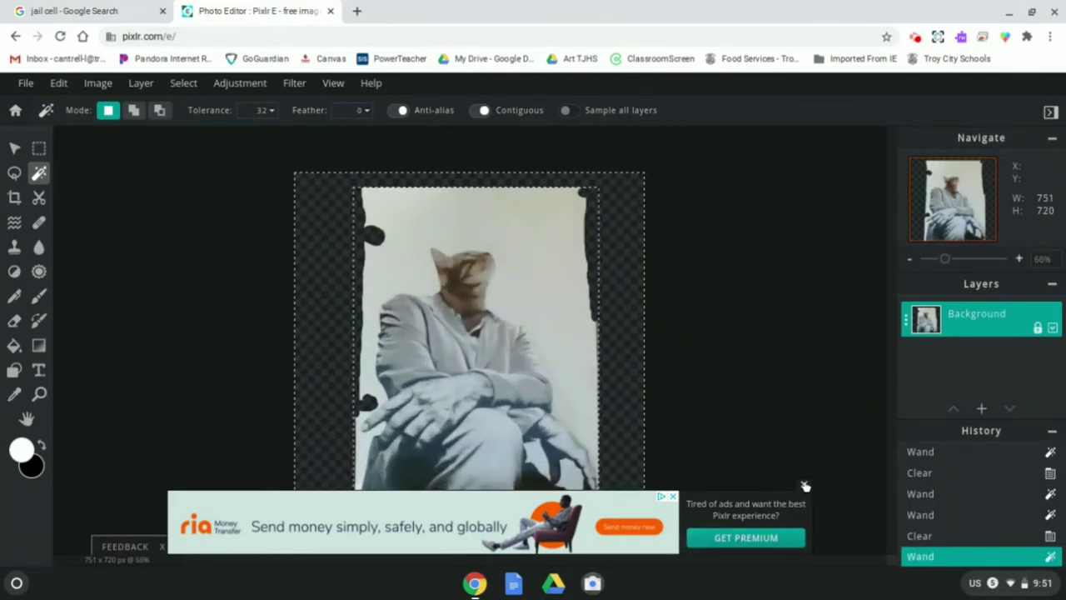
click(804, 484)
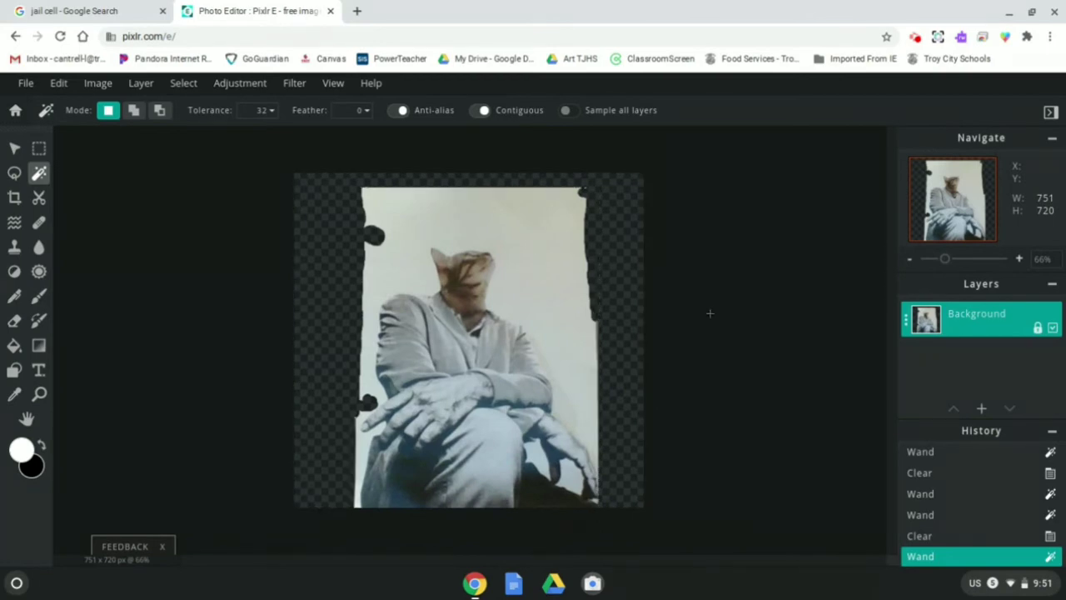
scroll(709, 312, up, 4)
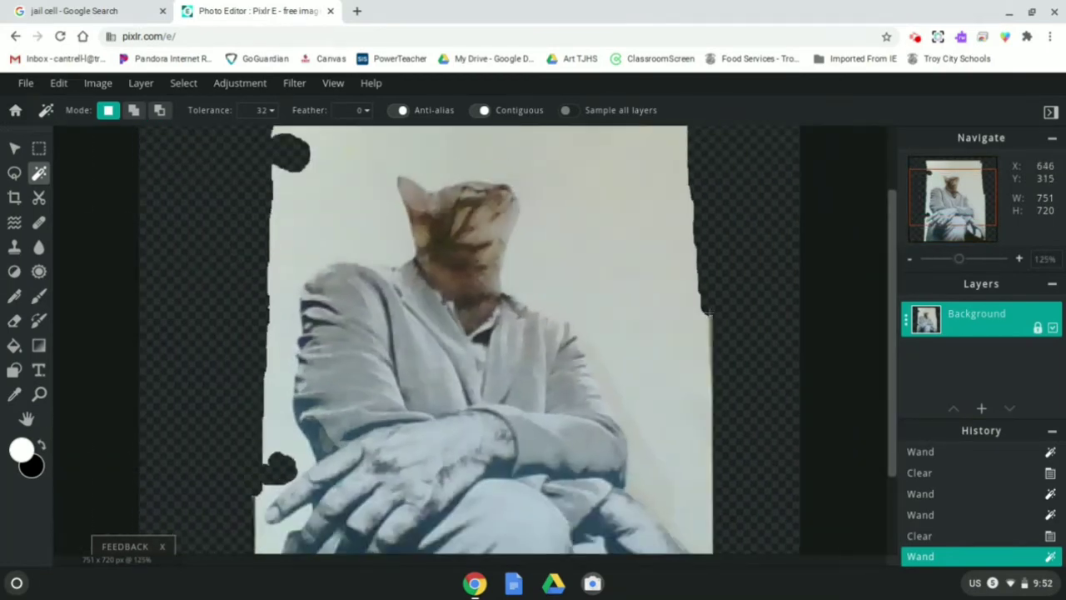
click(709, 312)
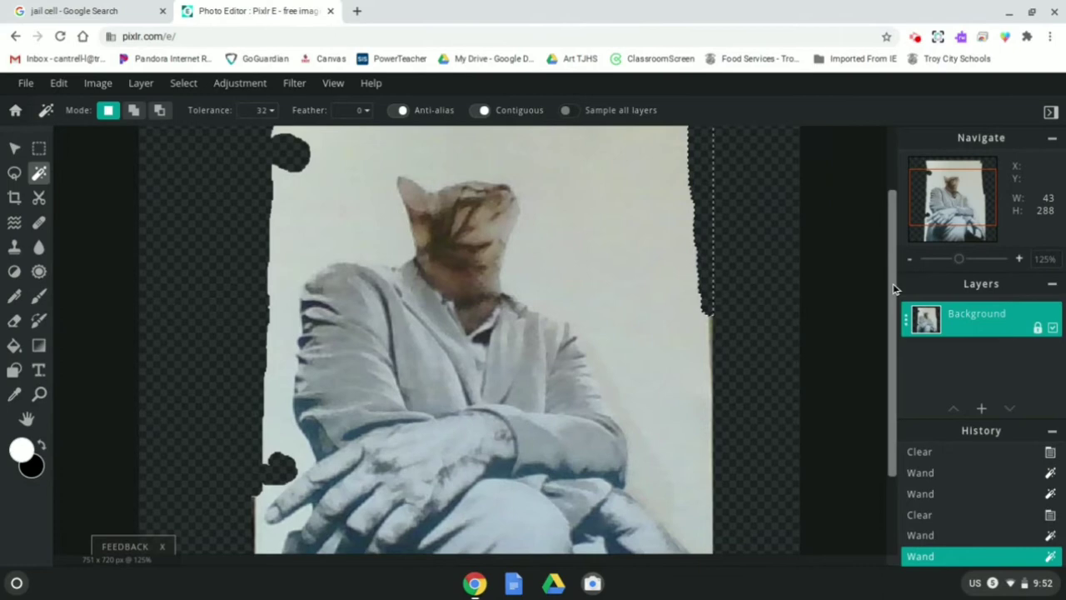
drag(895, 291, 888, 399)
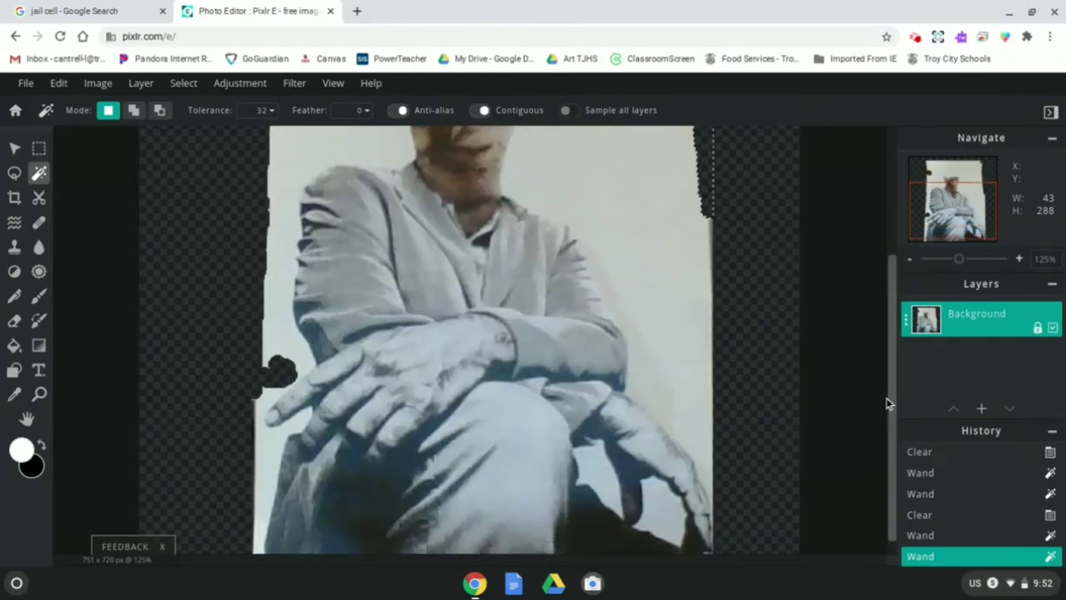
Step: Magic-wand and delete the two dark shadow patches beside the figure's knee
click(599, 471)
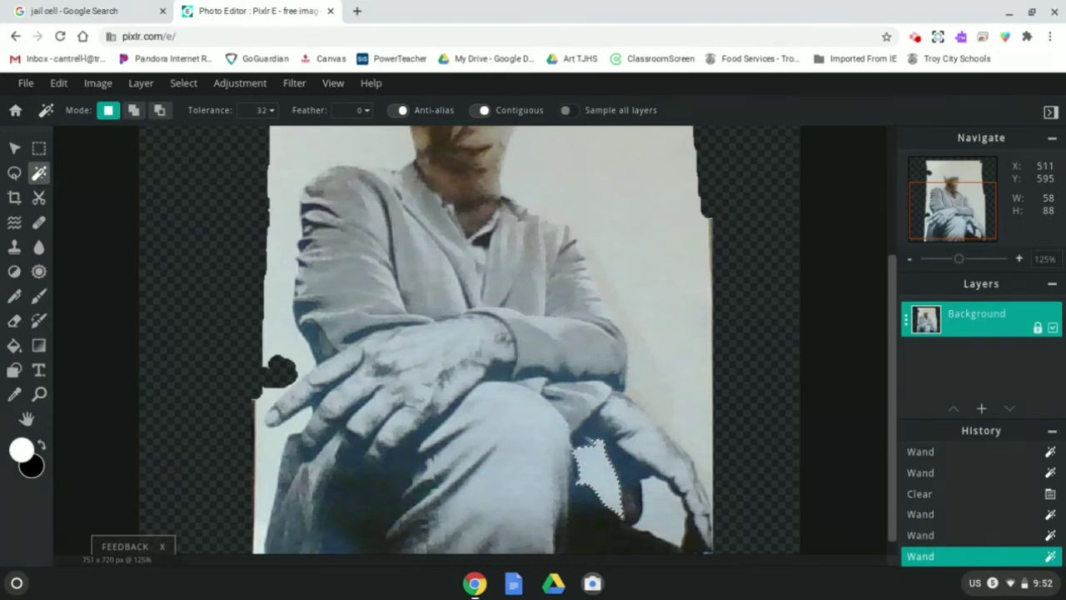
key(Delete)
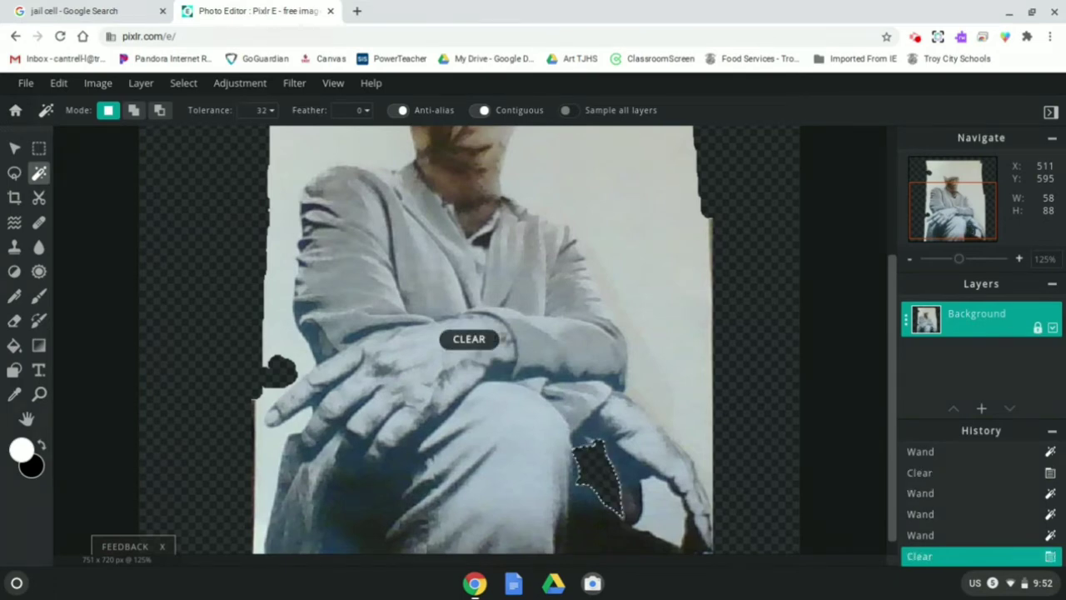
click(669, 512)
key(Delete)
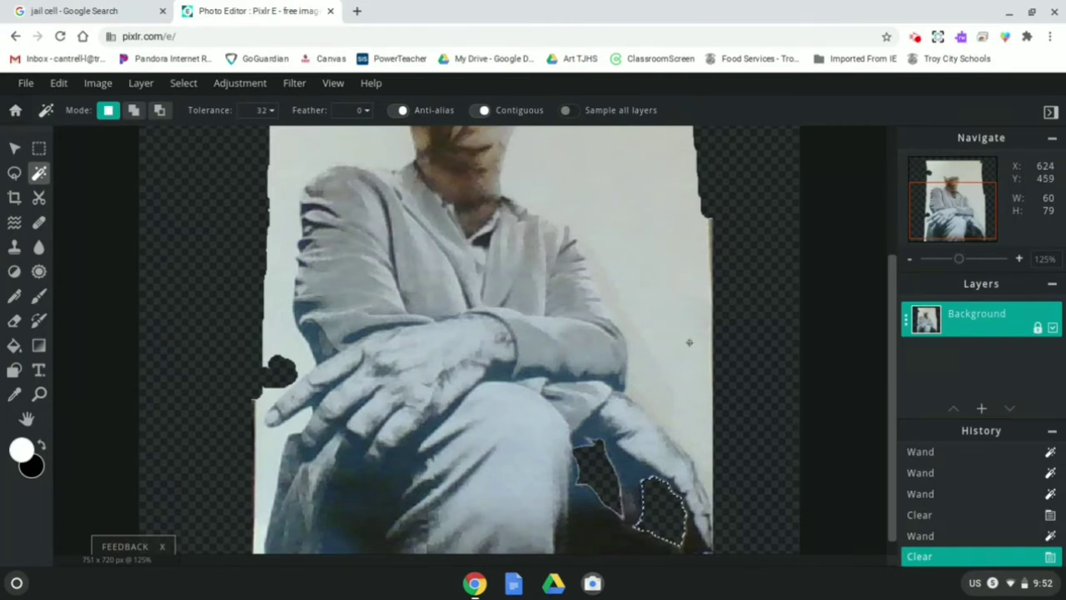
scroll(689, 342, up, 3)
scroll(550, 336, down, 5)
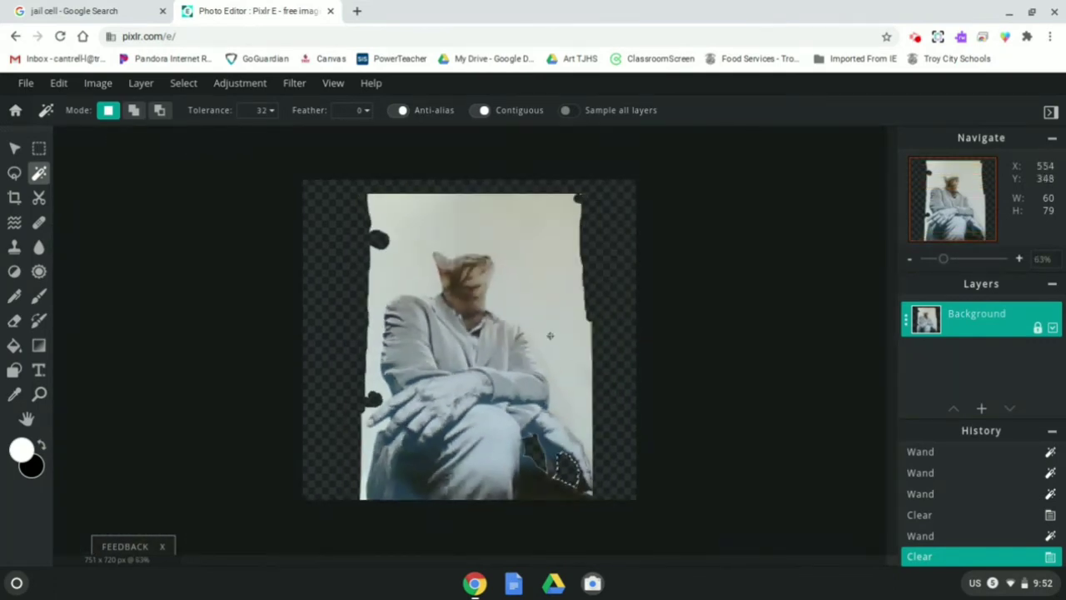
scroll(549, 336, up, 3)
scroll(567, 297, down, 2)
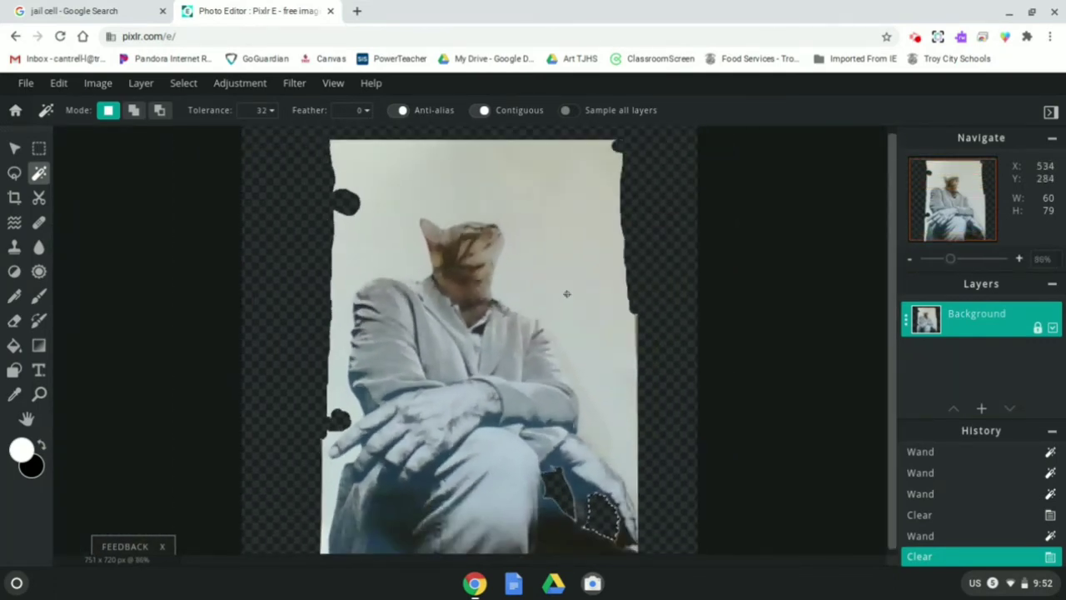
Step: Magic-wand the pale wall around the figure, delete it, then undo the deletion
click(566, 293)
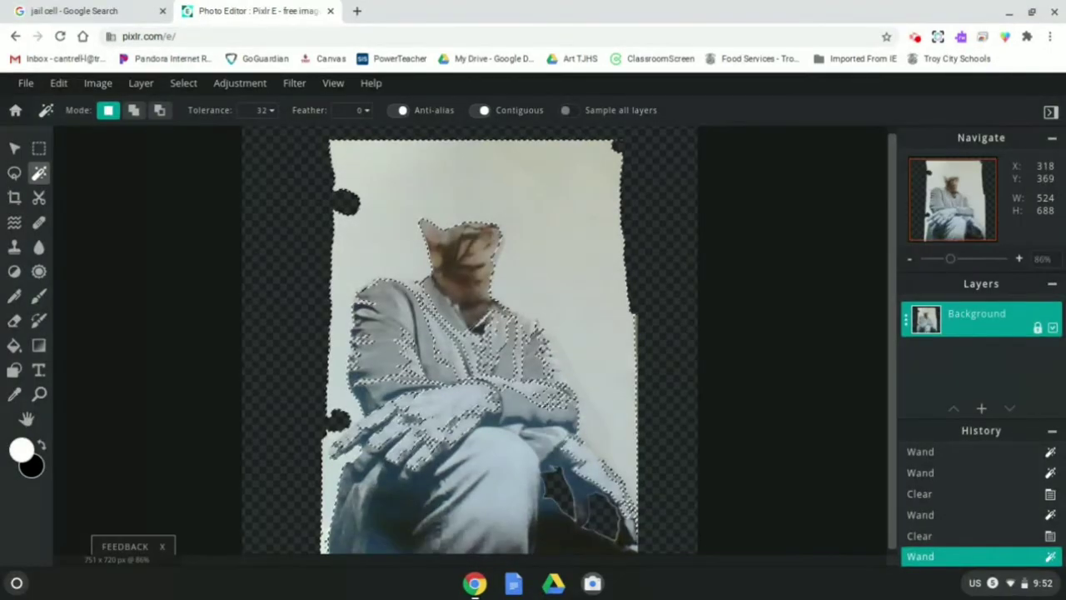
key(Delete)
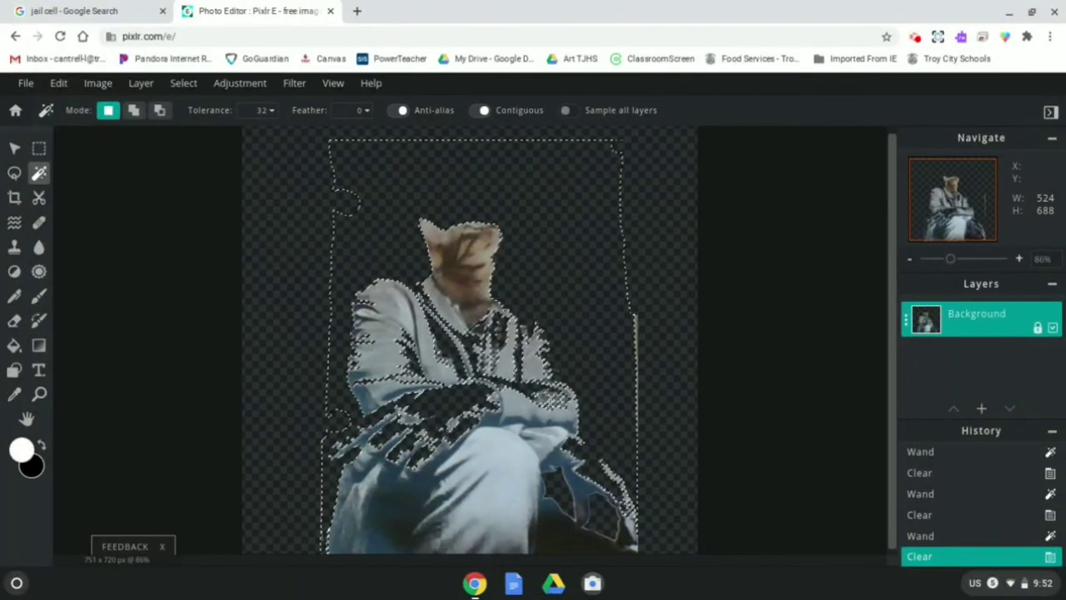
key(ctrl+z)
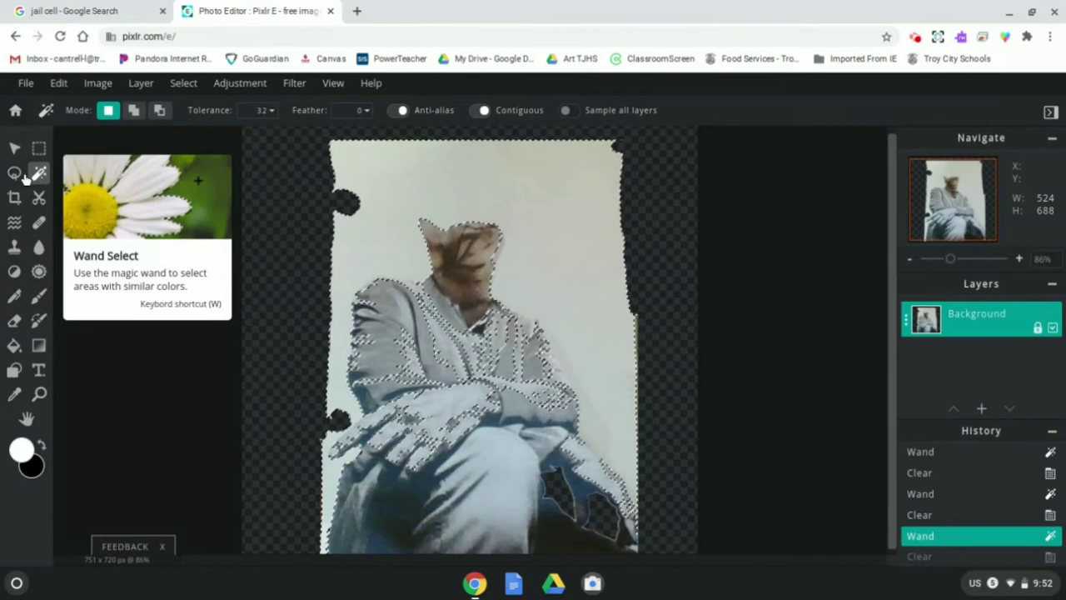
click(14, 174)
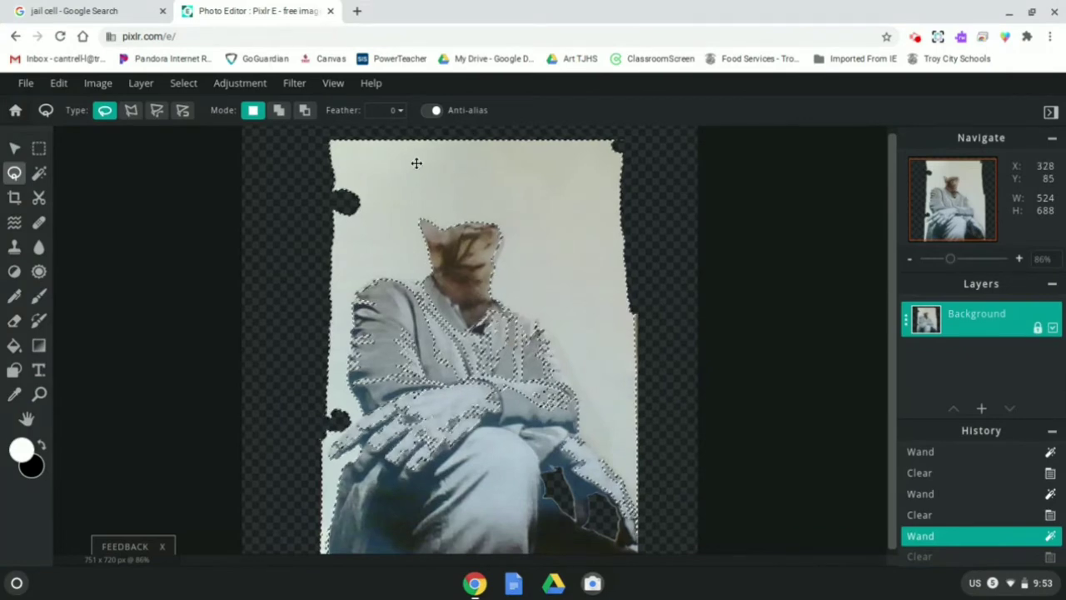
click(185, 87)
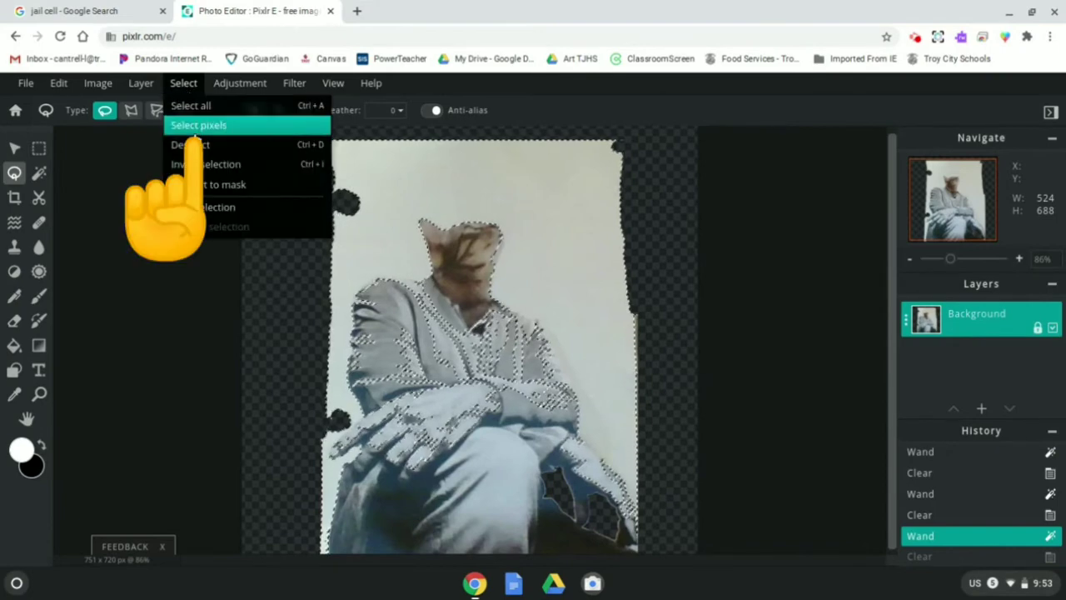
click(192, 144)
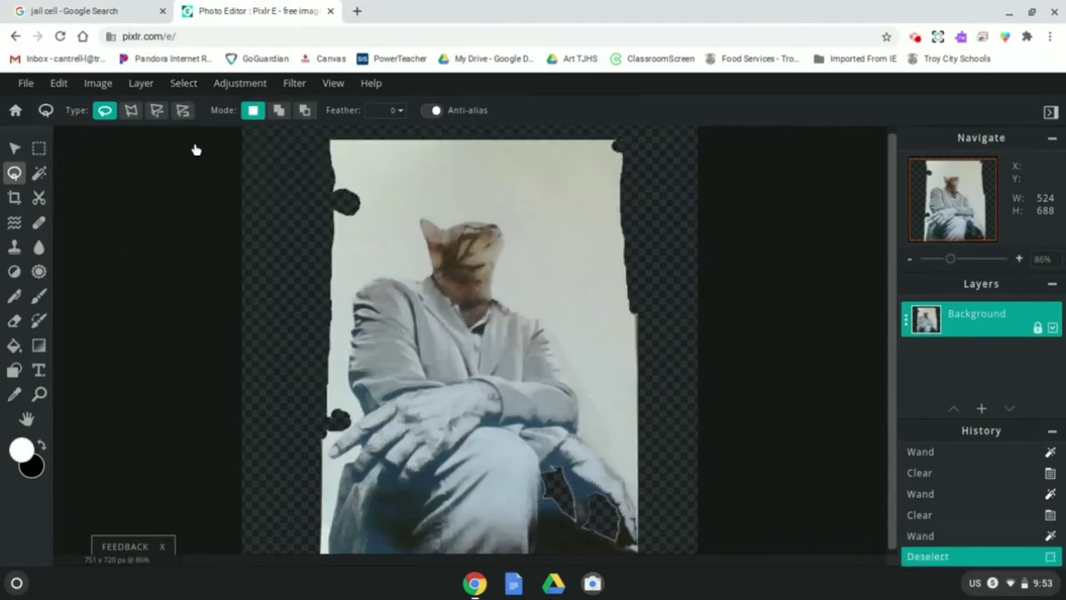
click(16, 151)
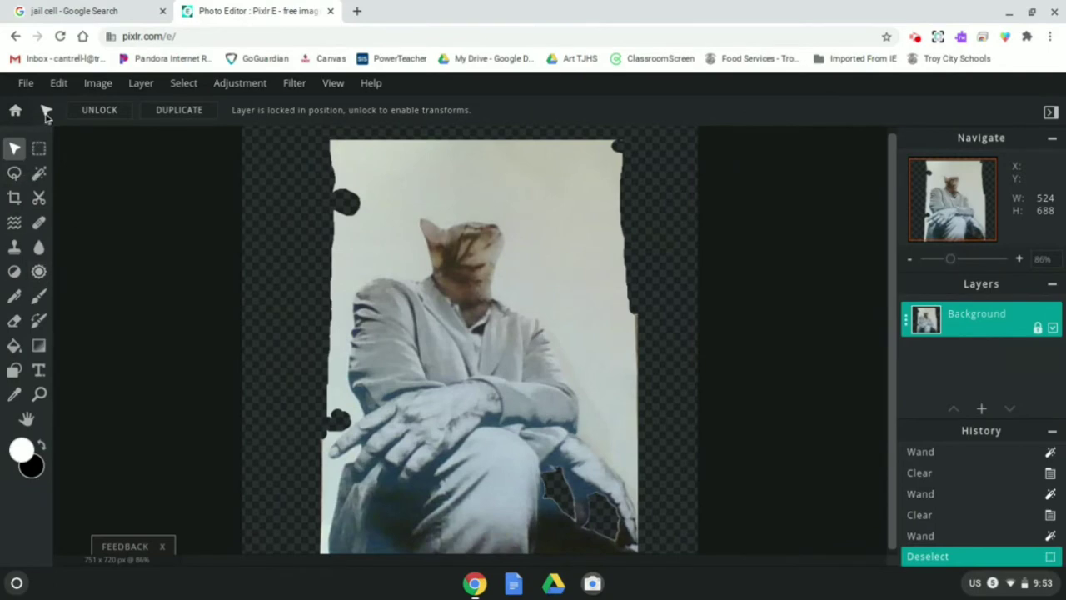
click(16, 173)
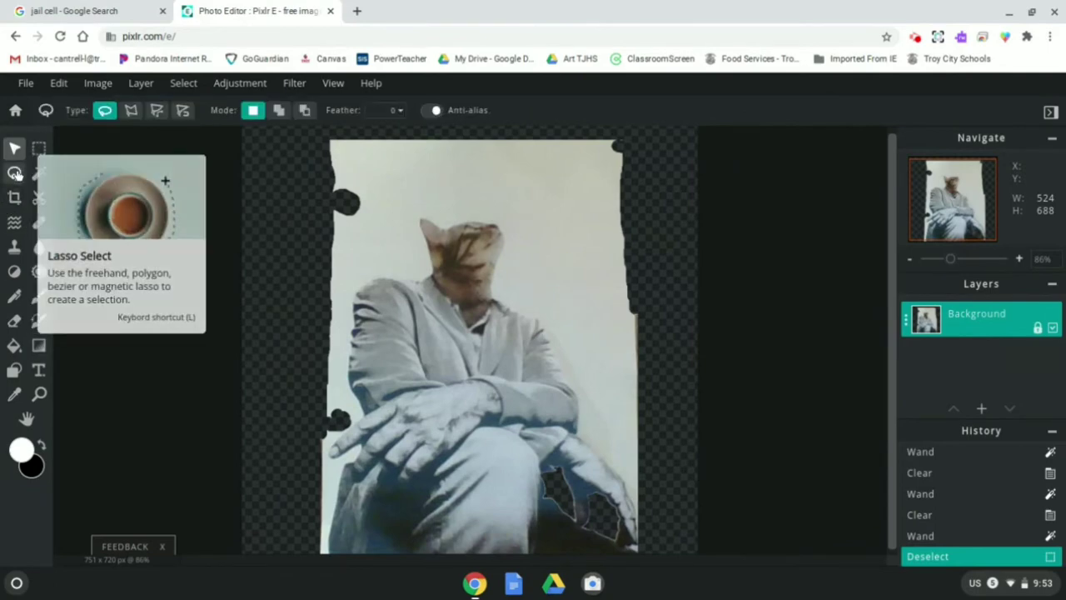
Step: Switch the lasso to Magnetic and anchor it at the figure's bottom-left, up its left edge
click(185, 110)
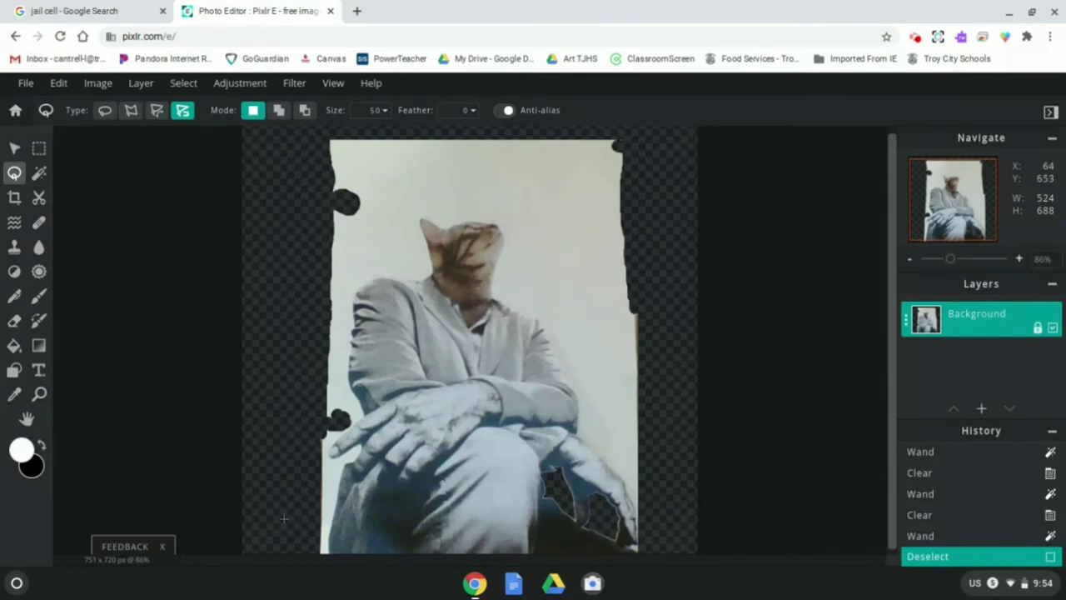
click(329, 551)
click(327, 536)
Step: Trace the magnetic lasso up the figure's side and over the cat's head
mouse_move(435, 254)
mouse_down()
mouse_move(420, 219)
mouse_move(503, 227)
mouse_move(492, 297)
mouse_move(538, 317)
mouse_move(577, 399)
mouse_move(578, 433)
mouse_move(614, 468)
mouse_up()
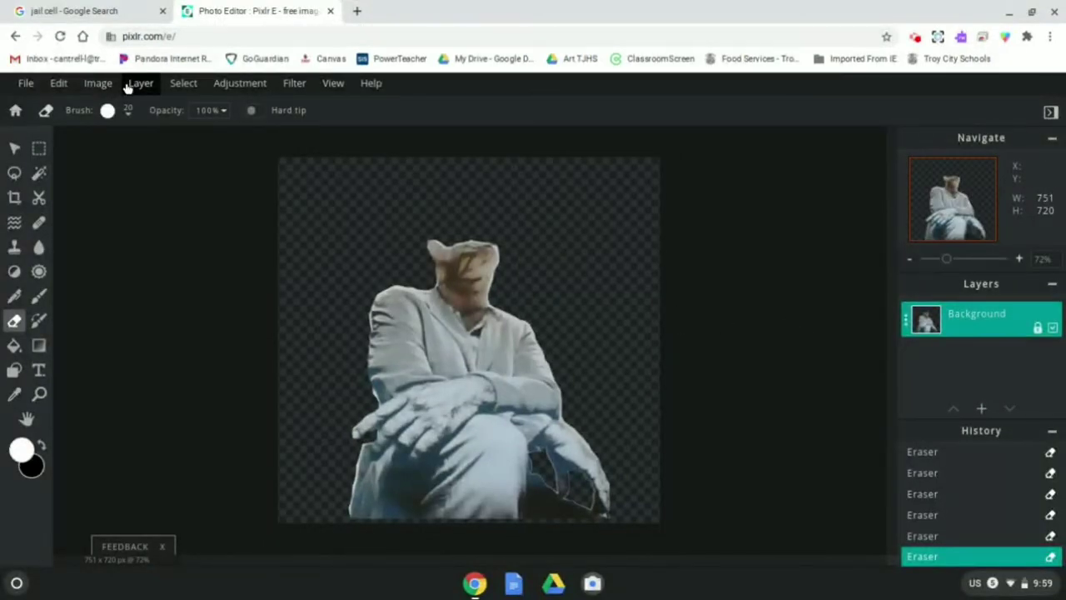
click(140, 83)
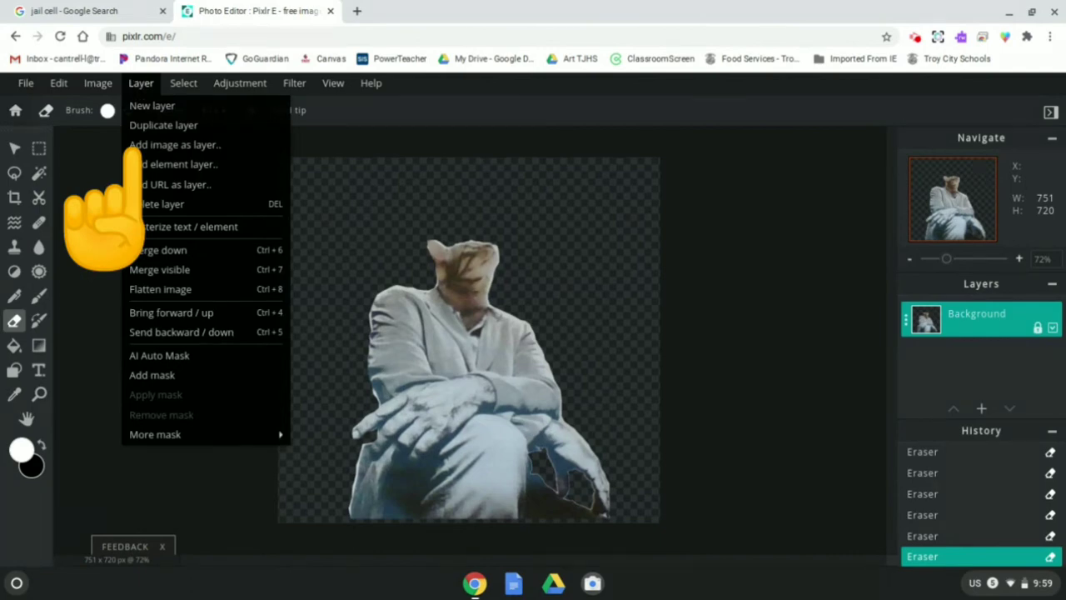
click(145, 88)
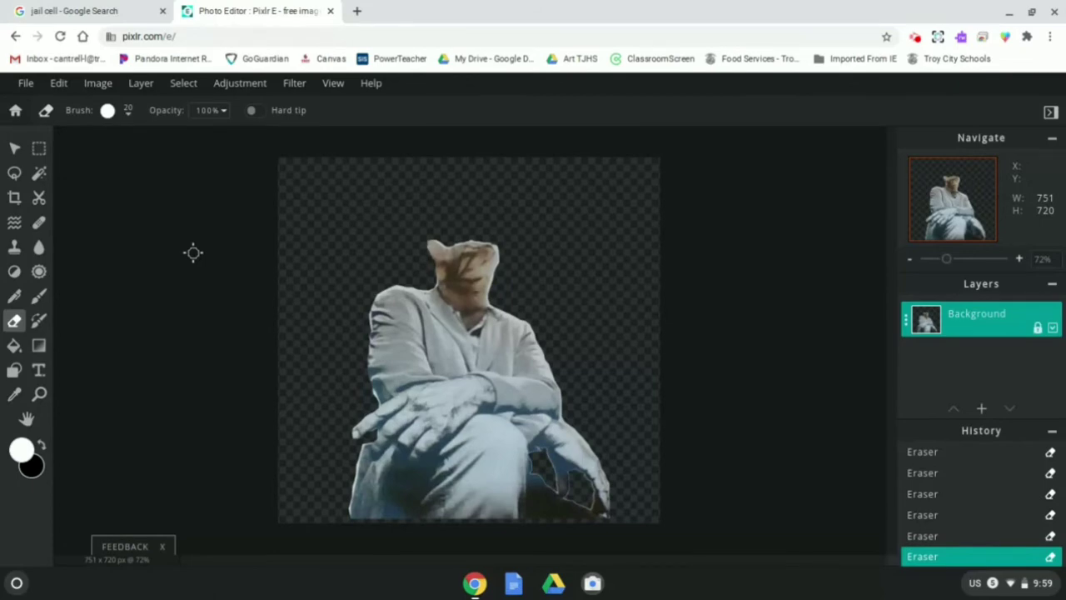
Step: Show the 'jail cell' image results with the cellar-door prison wall preview at normal zoom
click(79, 12)
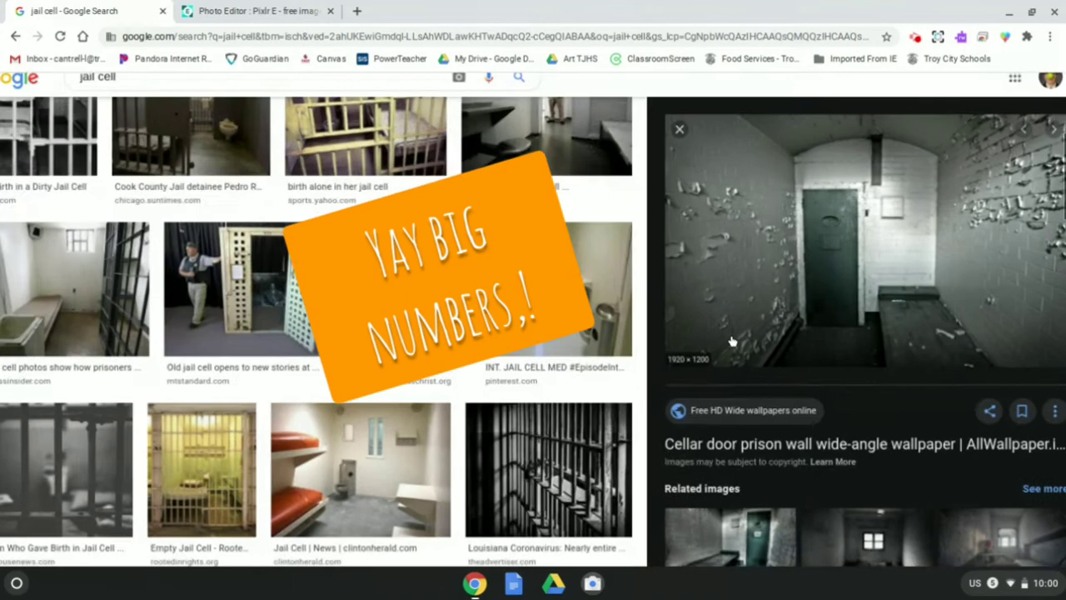
scroll(732, 341, up, 3)
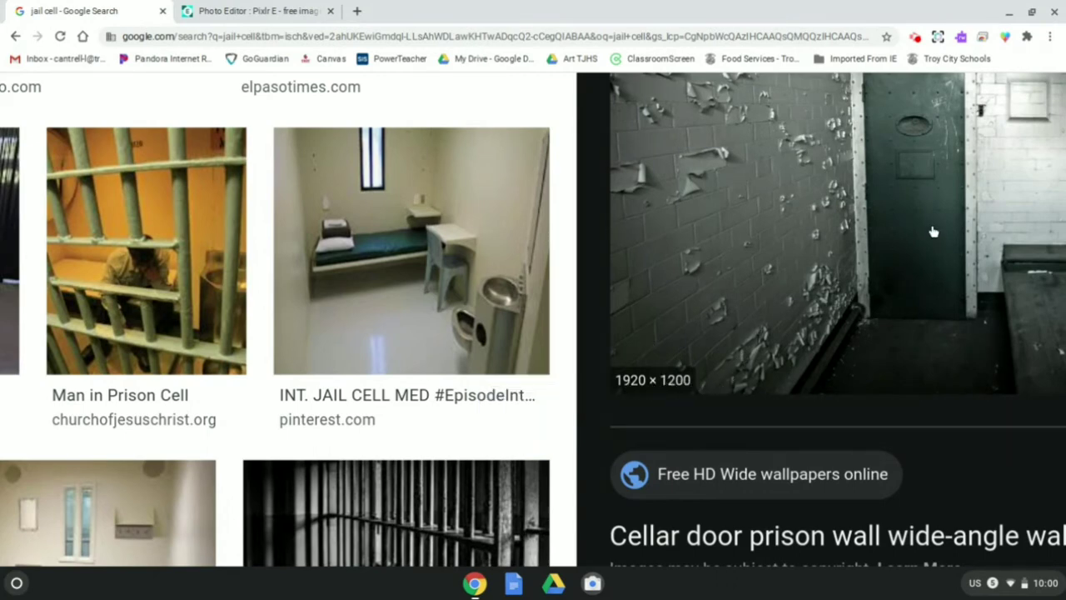
key(ctrl+minus)
key(ctrl+minus)
key(ctrl+minus)
key(ctrl+minus)
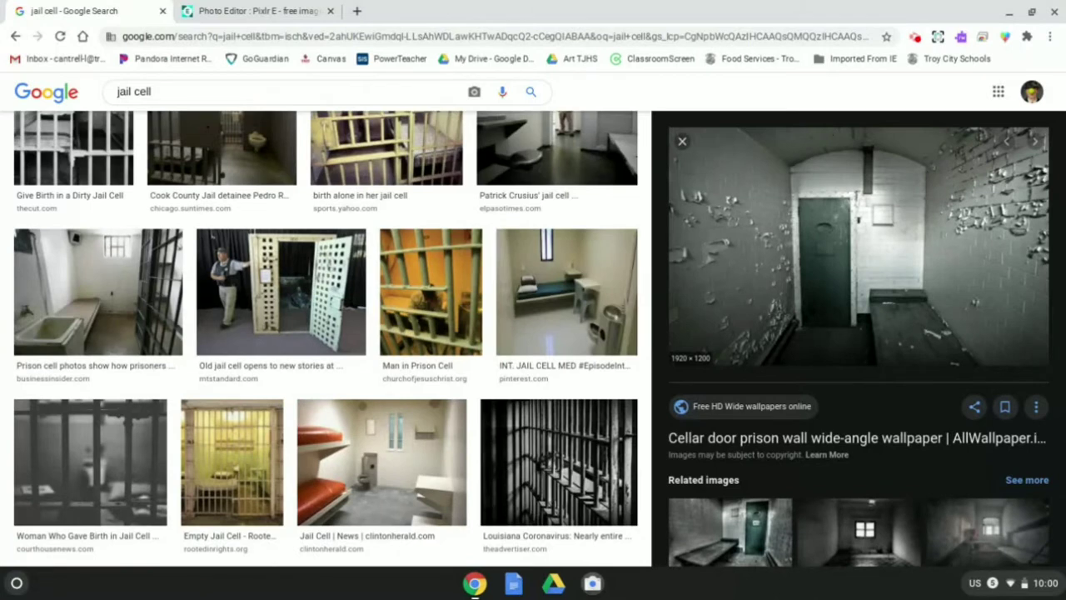
Step: Save the cellar-door prison wall wallpaper into Downloads and dismiss the download notice
right_click(848, 270)
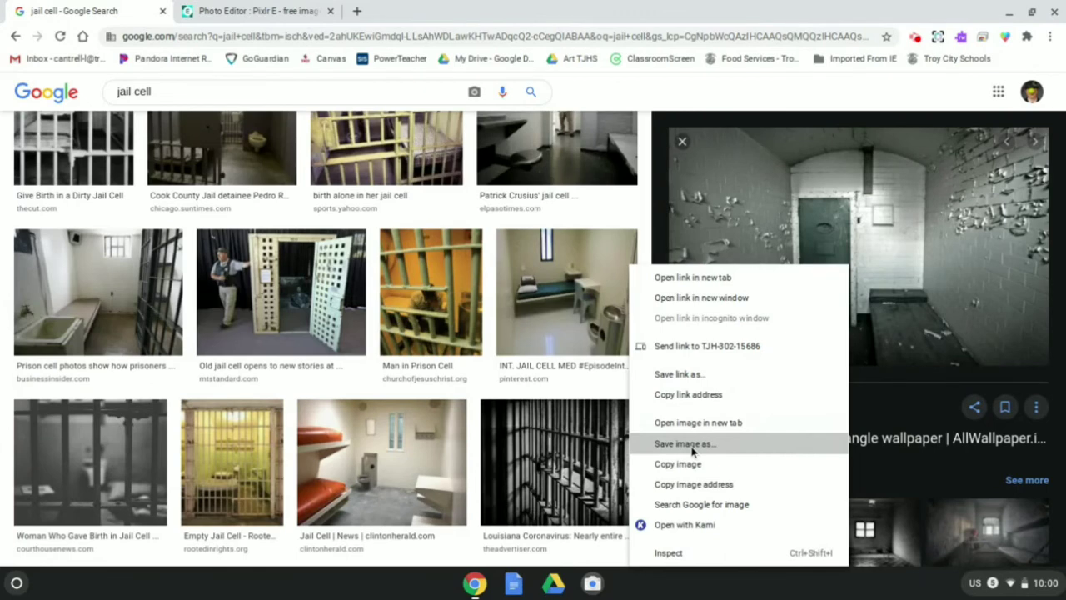
click(683, 443)
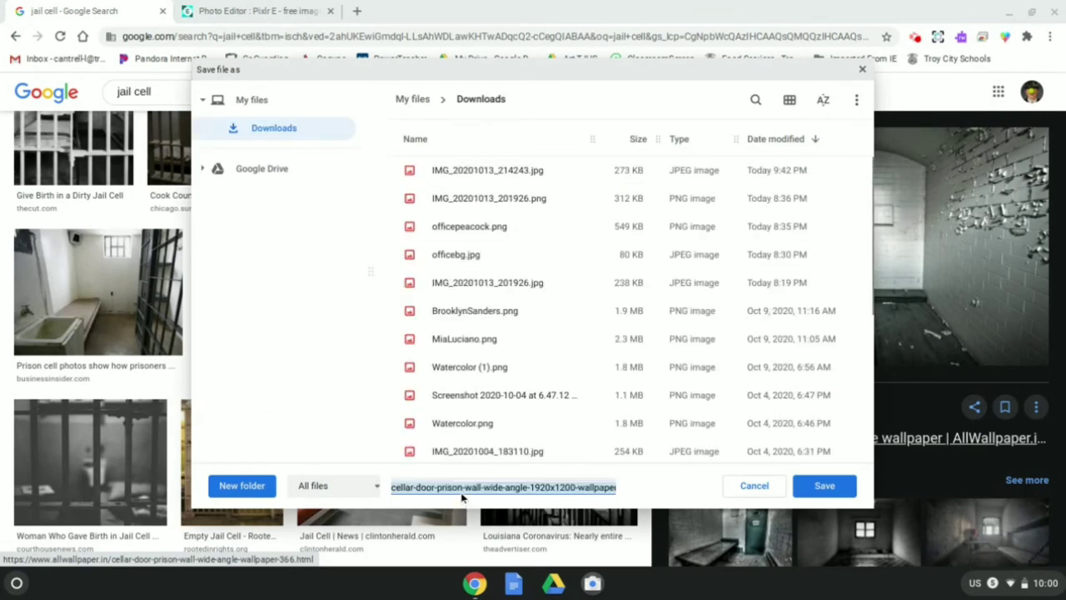
click(824, 487)
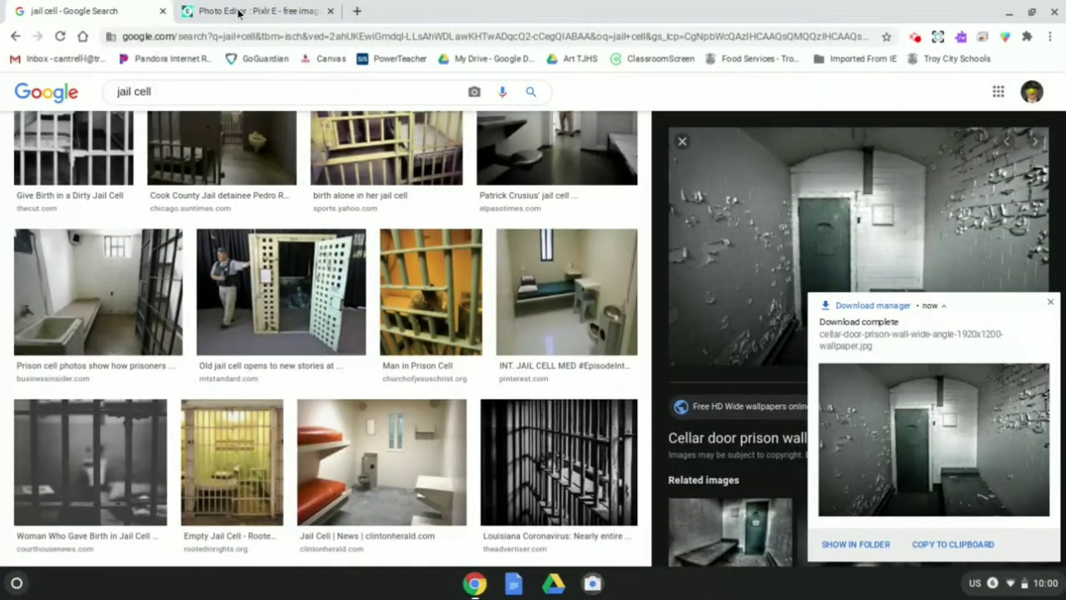
click(1050, 302)
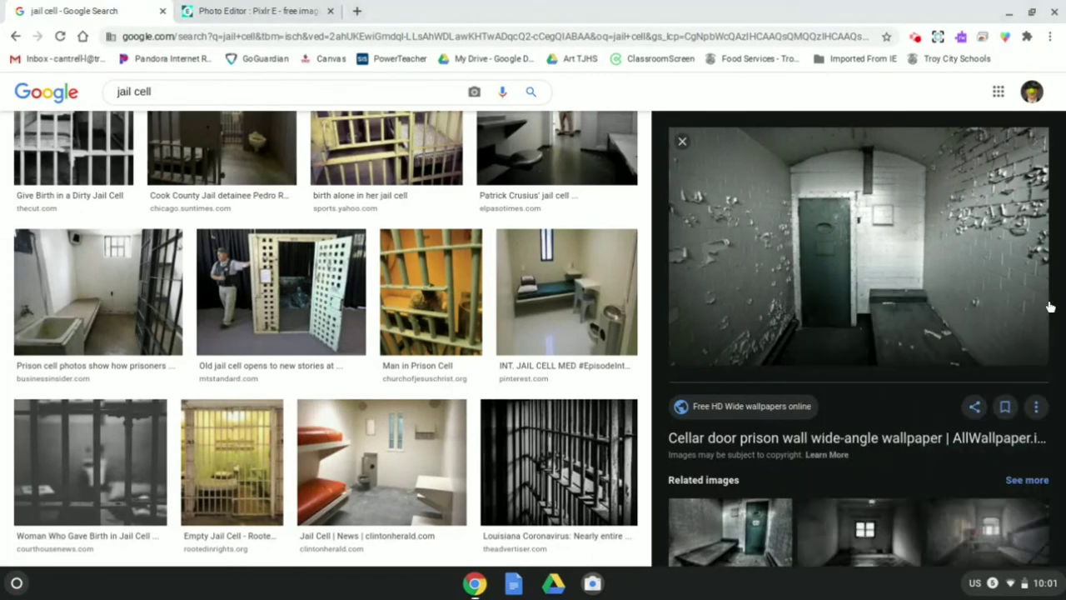
Step: In Pixlr E, add the cellar-door-prison wallpaper file as a new image layer
click(274, 11)
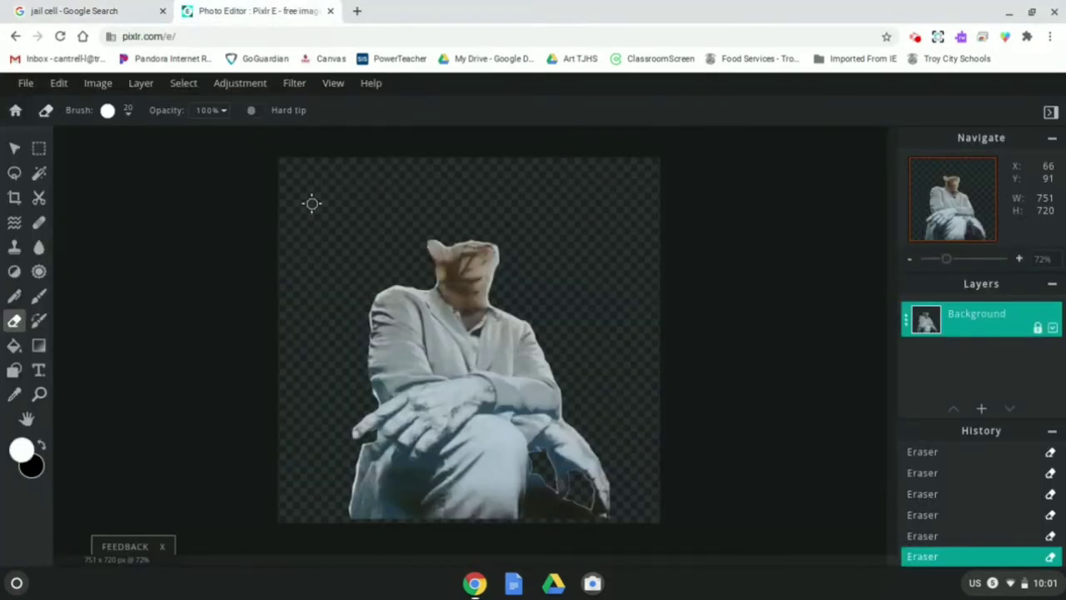
click(141, 84)
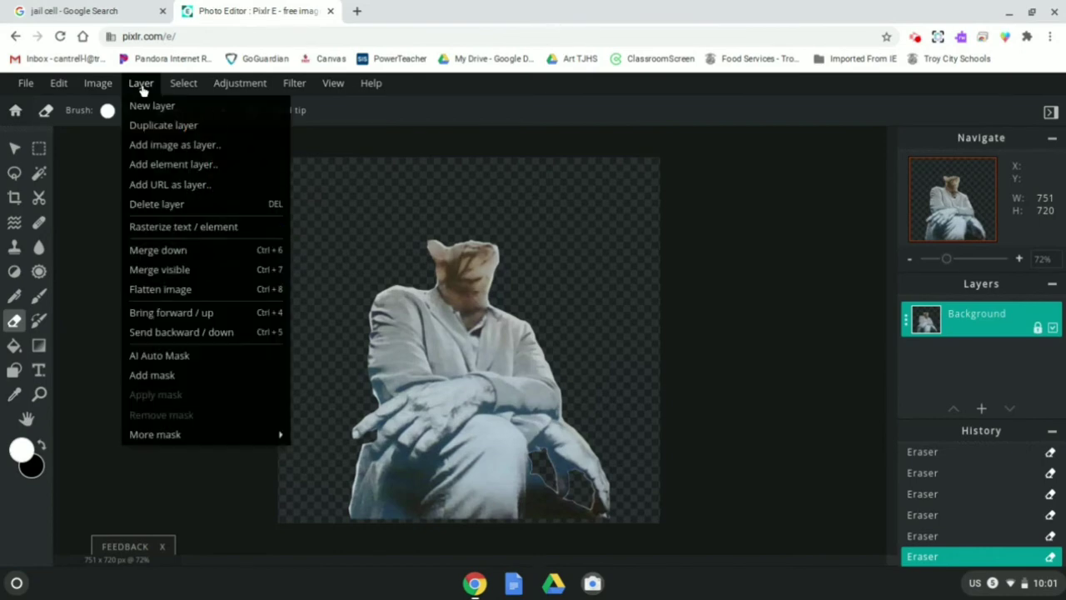
click(147, 146)
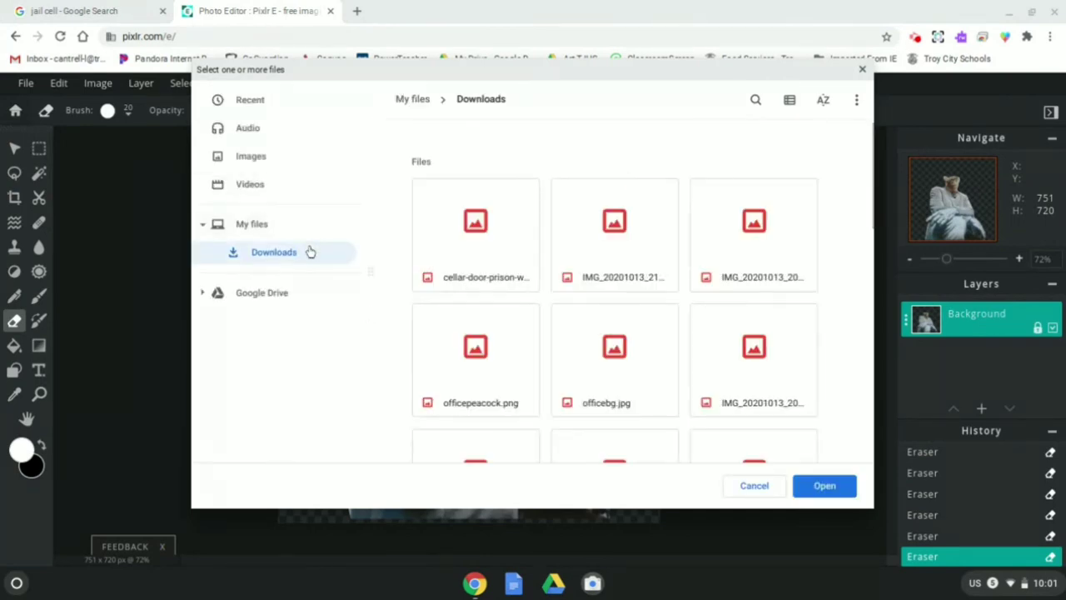
click(479, 242)
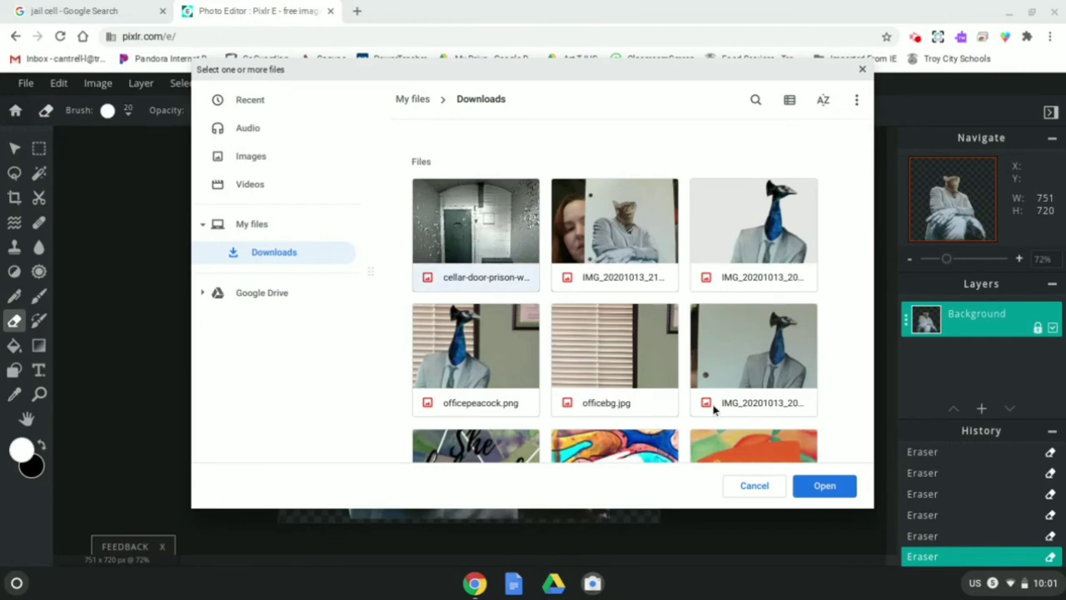
click(841, 492)
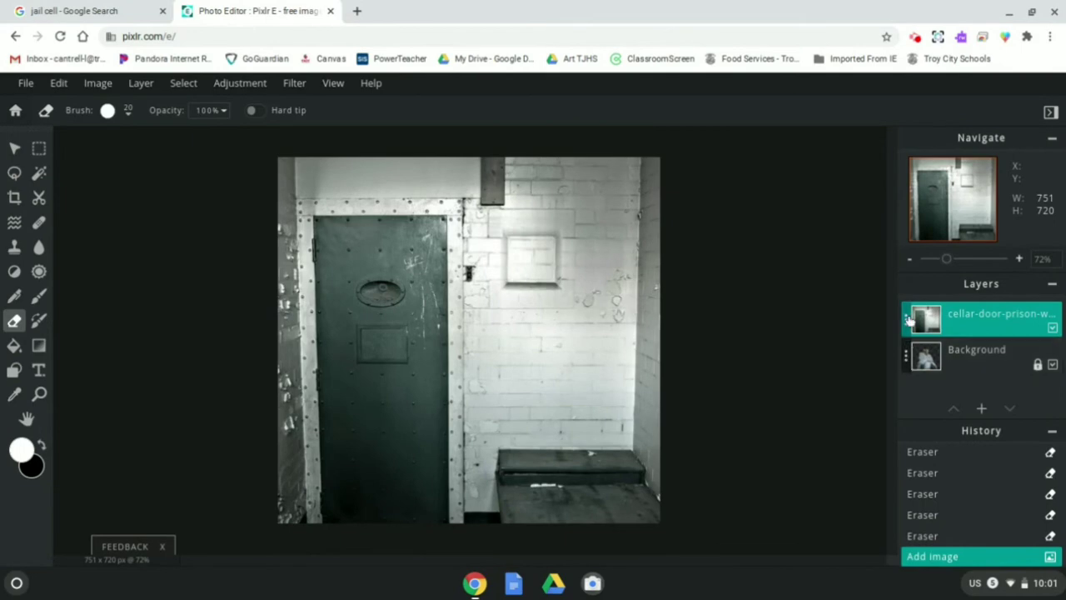
Step: Unlock the Background layer, move the cellar-door layer beneath it, and select Background
click(1033, 366)
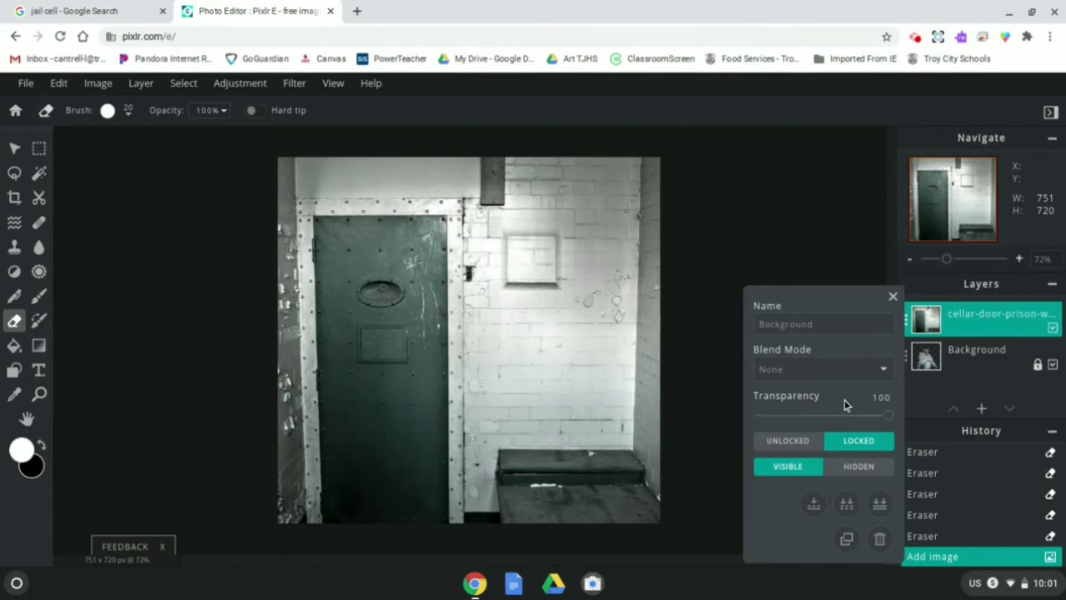
click(799, 441)
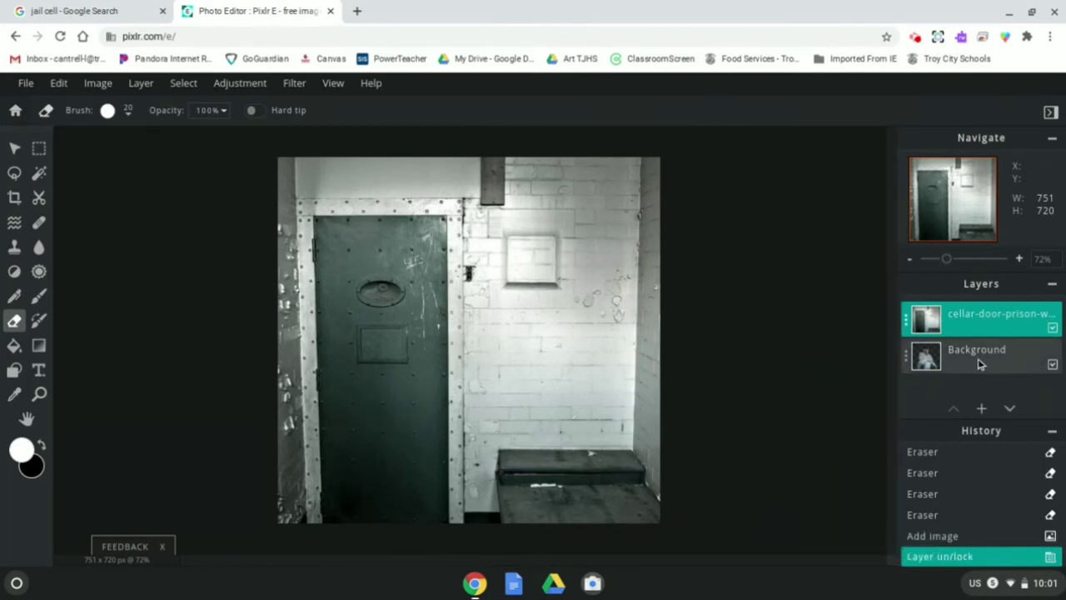
drag(956, 321, 957, 357)
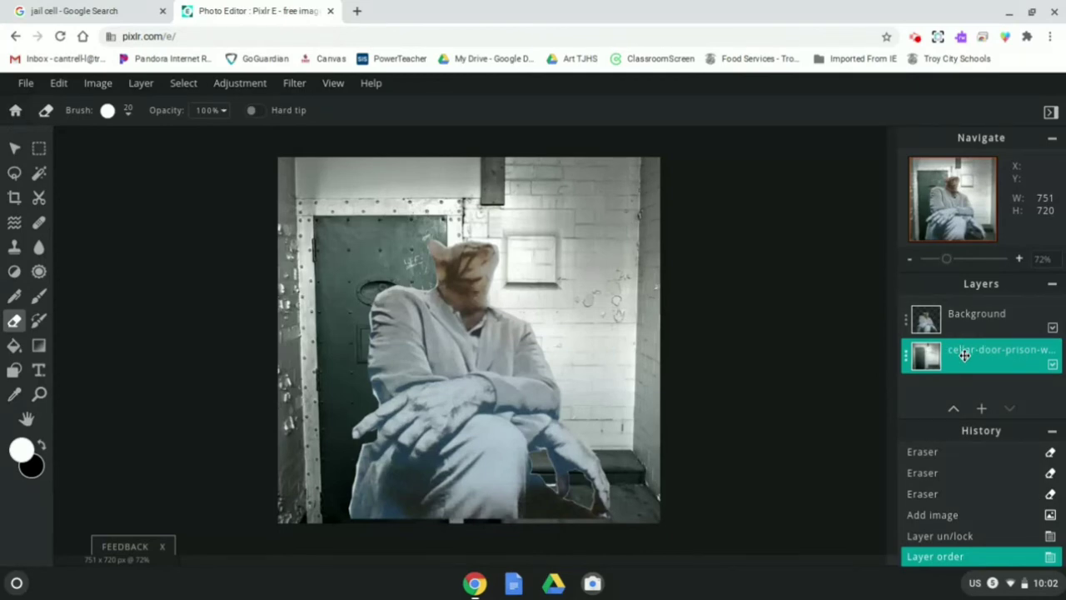
click(973, 321)
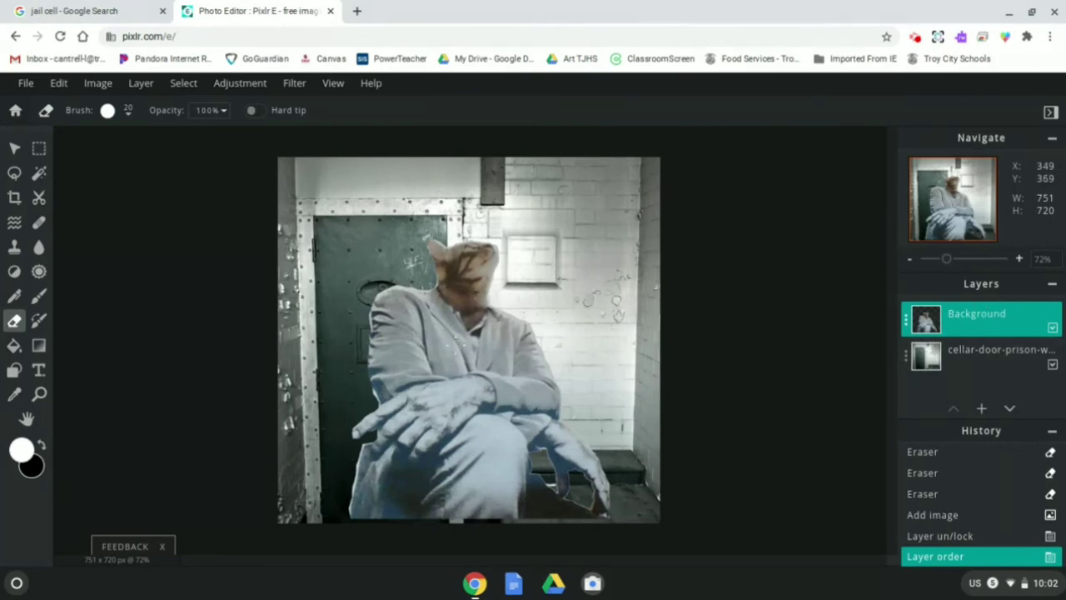
Step: With the Move tool, shift the cat figure left, then slightly right and down
click(15, 150)
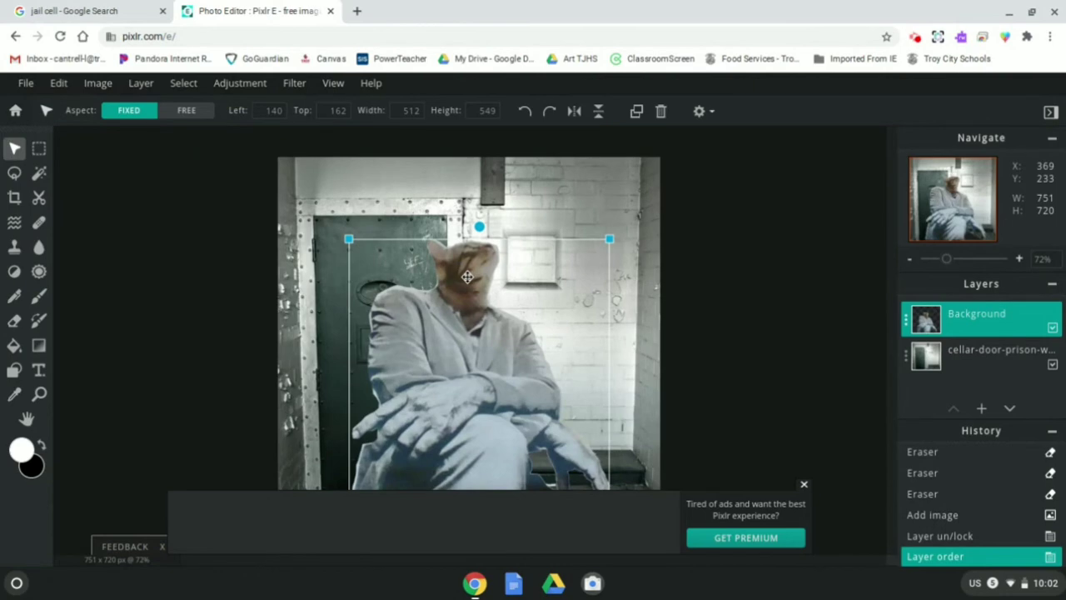
drag(467, 277, 379, 271)
click(804, 484)
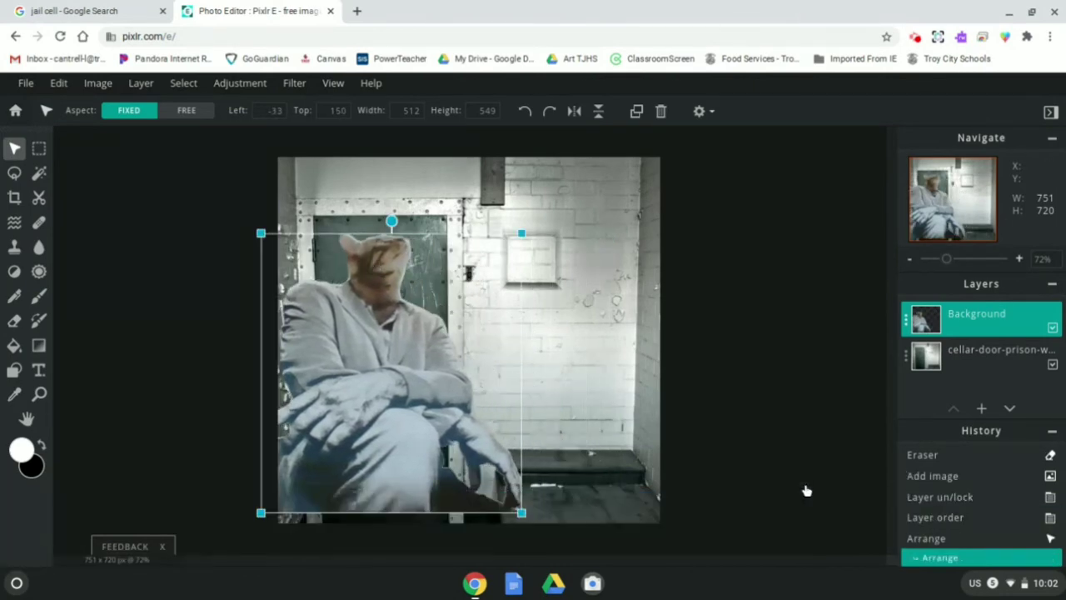
drag(405, 360, 543, 370)
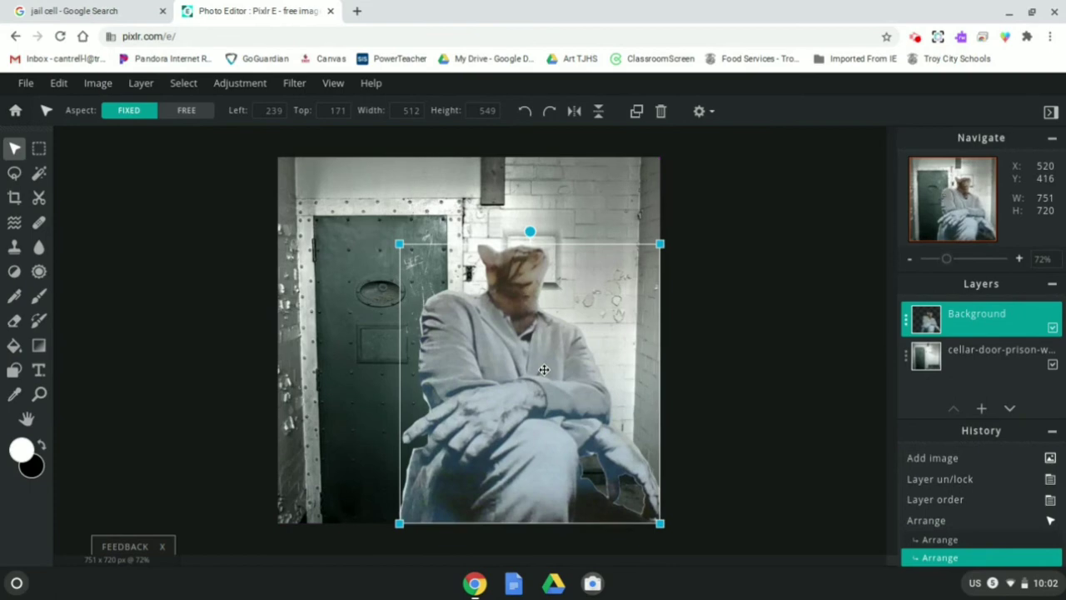
Step: Try horizontal and vertical flips and revert them, then shift the figure left and scale it to 432 × 463
click(574, 113)
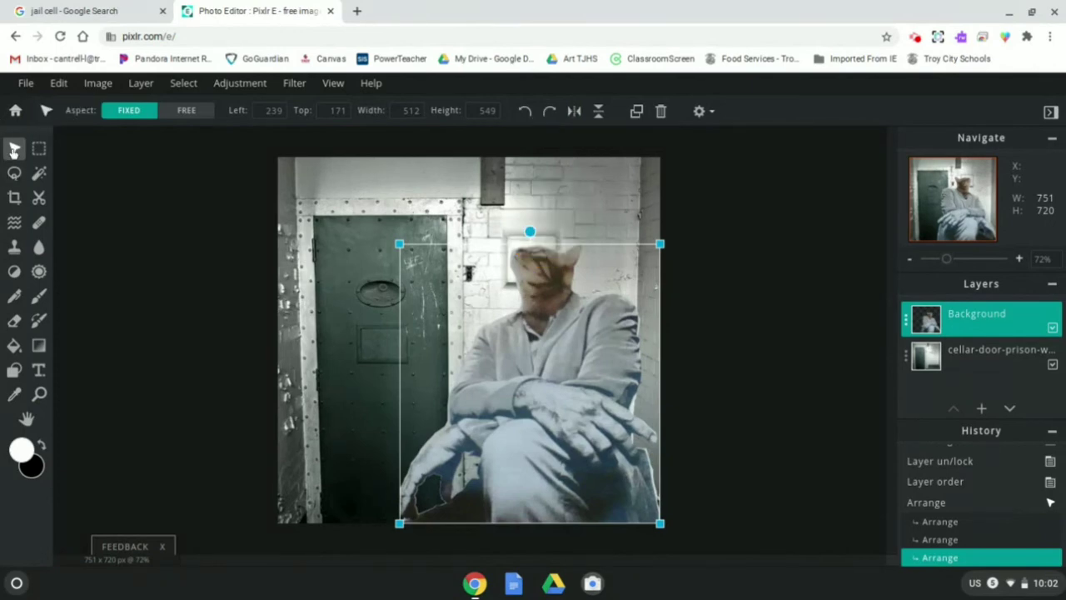
click(574, 113)
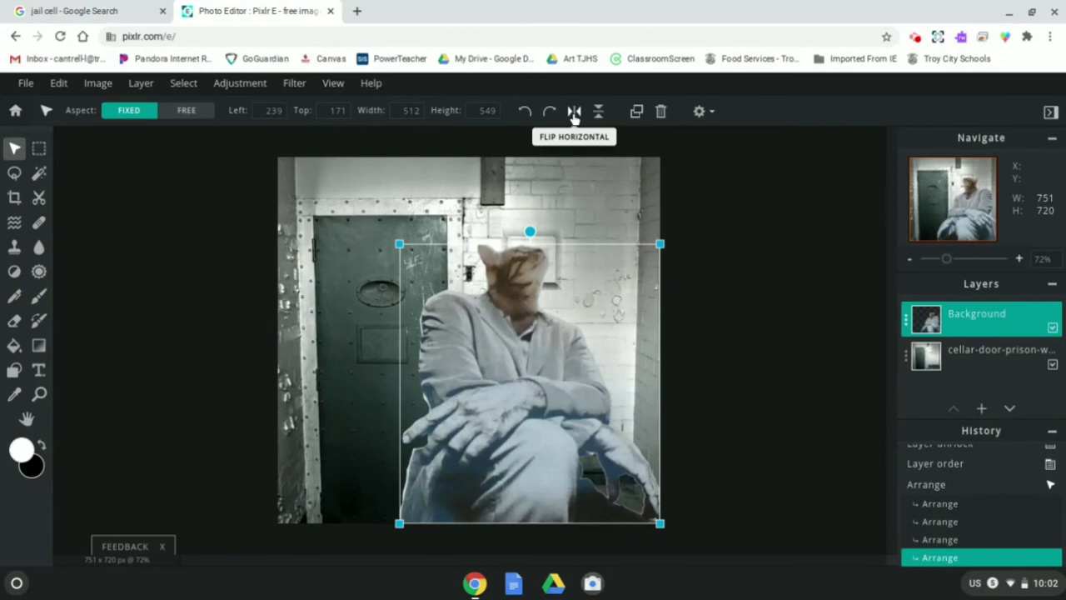
click(574, 113)
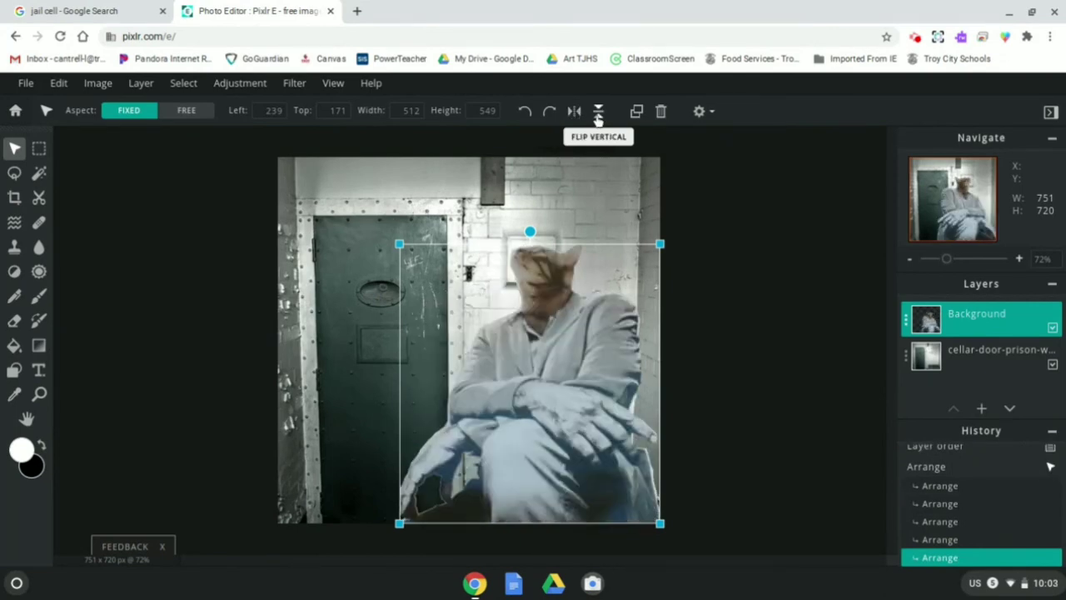
click(597, 114)
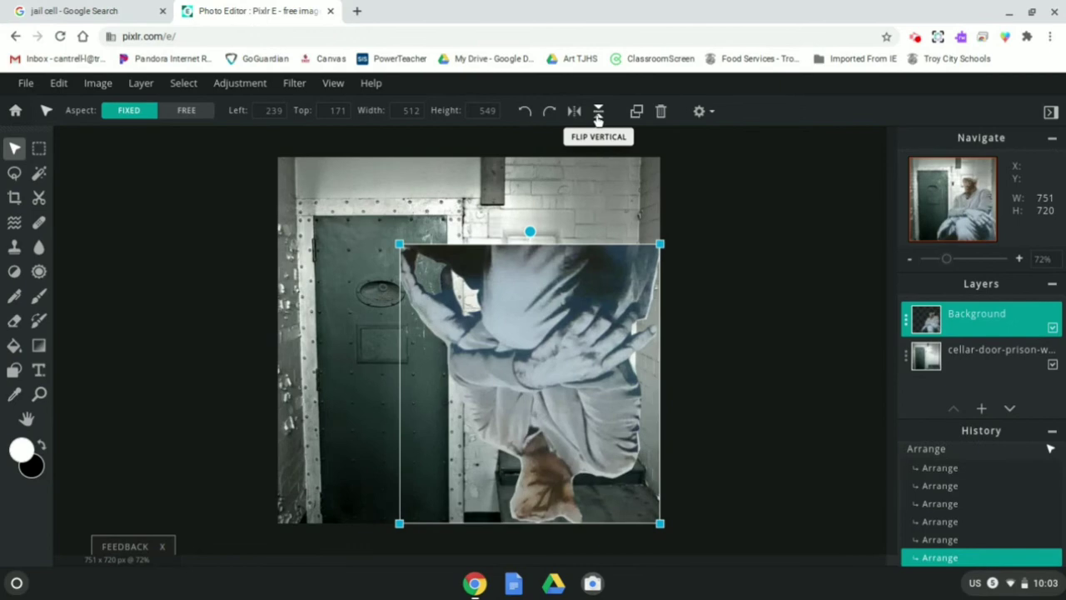
click(597, 117)
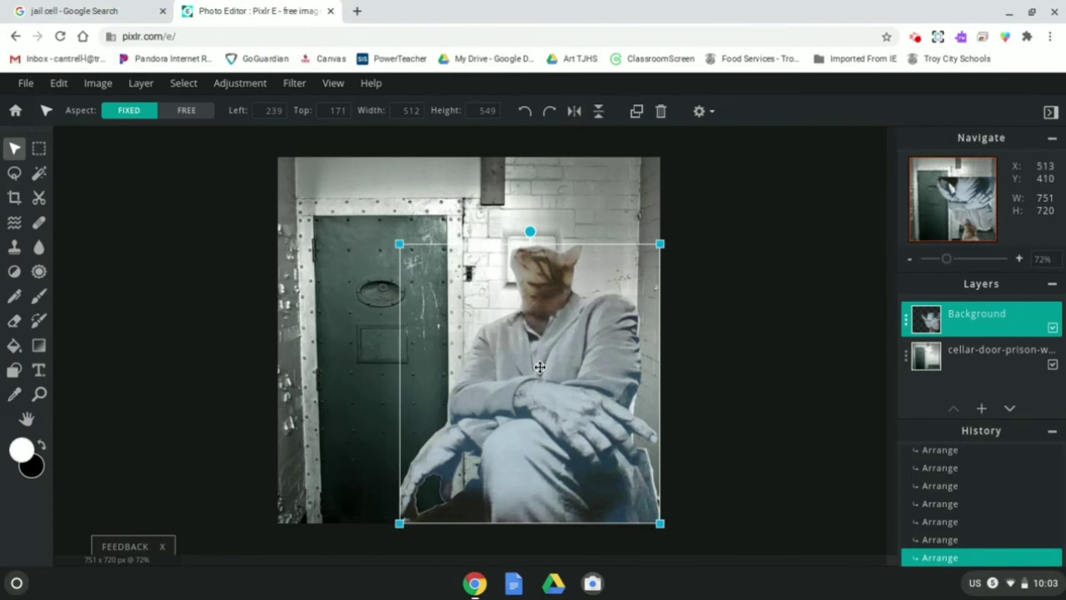
mouse_move(540, 367)
mouse_down()
mouse_move(499, 368)
mouse_move(522, 367)
mouse_up()
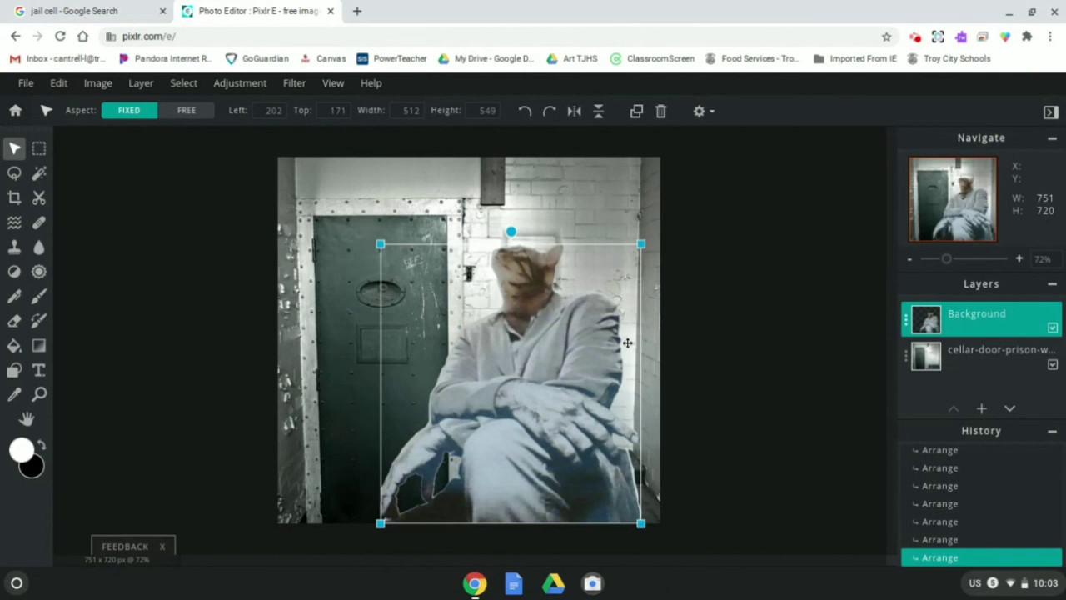
drag(374, 249, 421, 280)
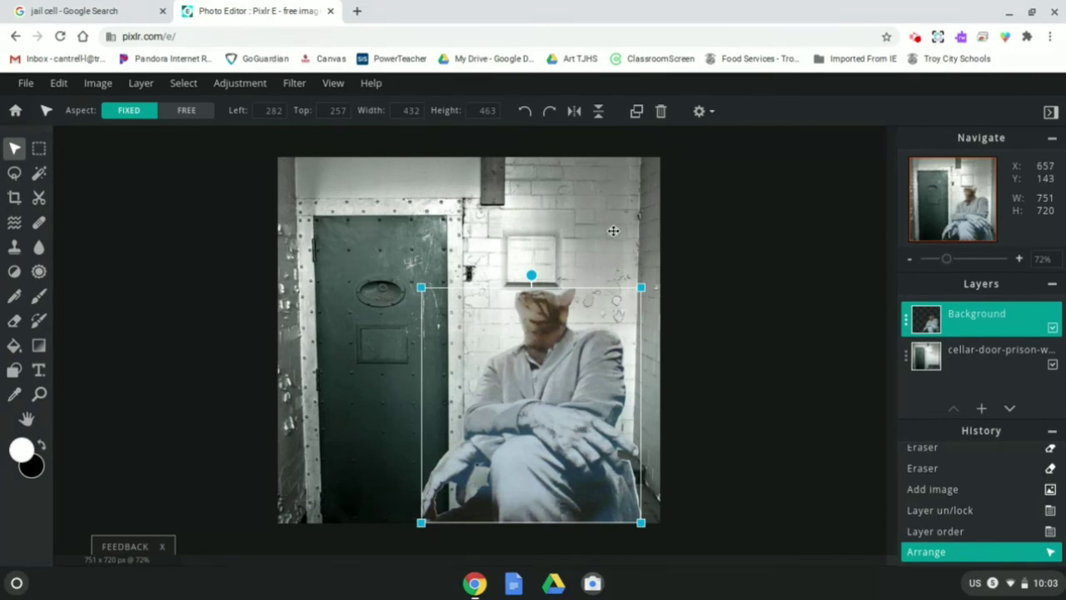
Step: Nudge the cat figure up and enlarge it from its top-left corner to 478 × 512
click(979, 364)
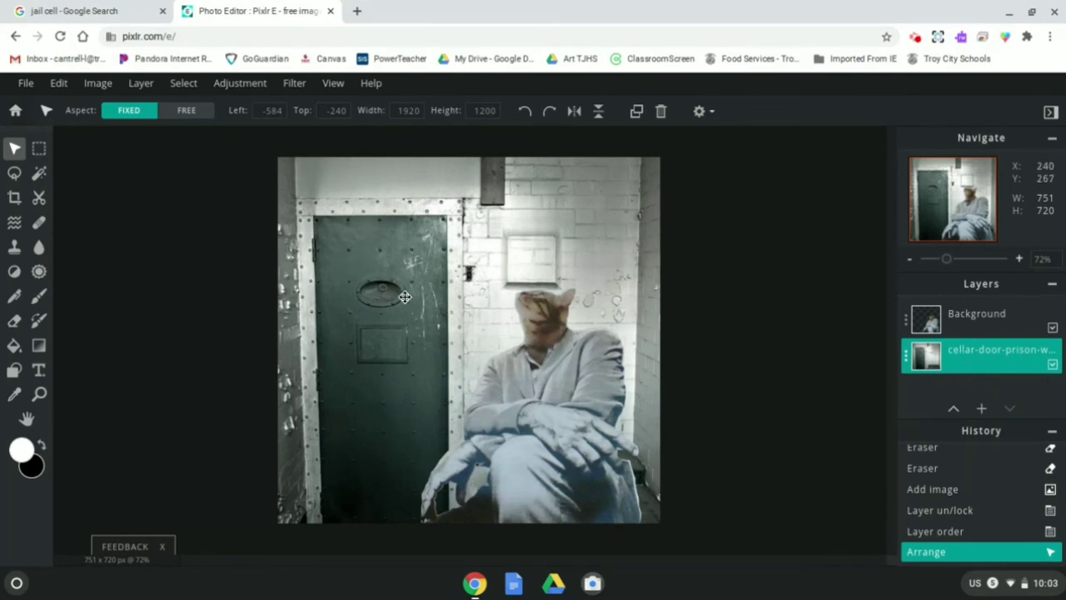
click(543, 345)
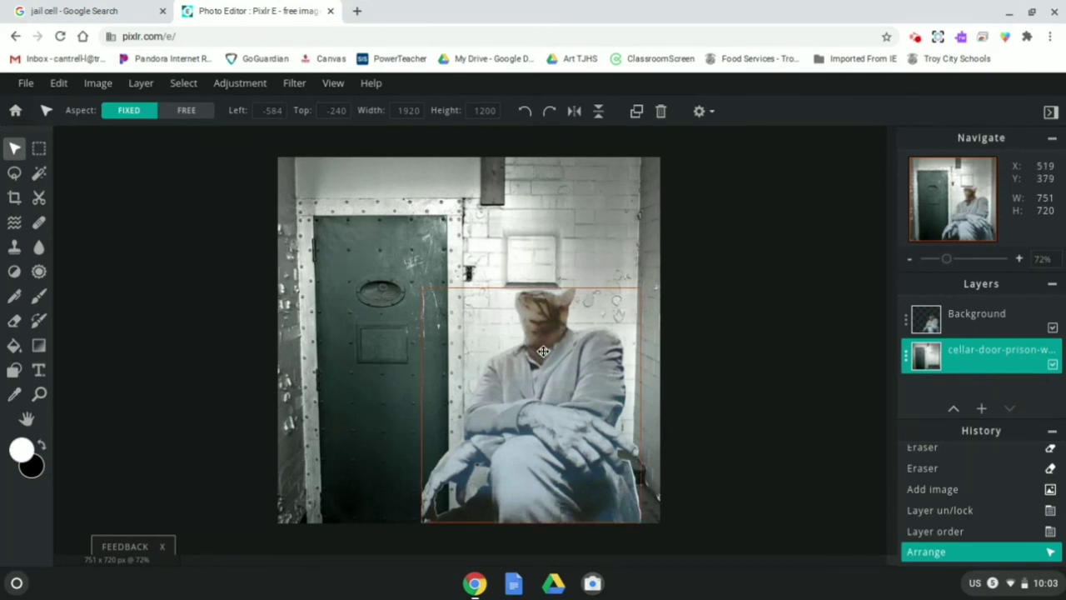
mouse_move(543, 351)
mouse_down()
mouse_move(428, 351)
mouse_move(428, 268)
mouse_move(552, 293)
mouse_move(545, 350)
mouse_up()
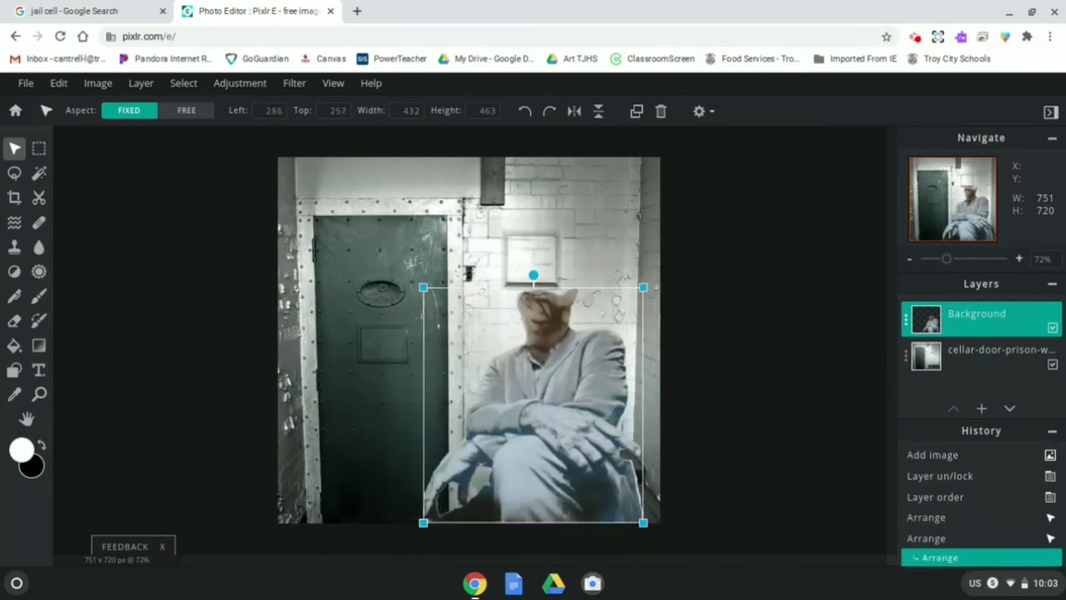
click(993, 358)
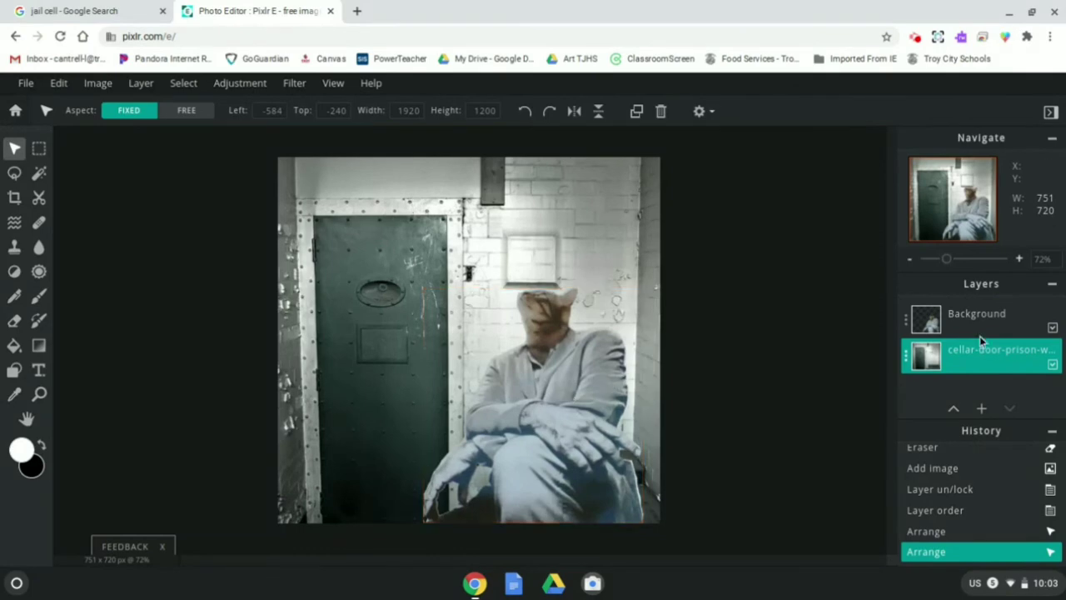
click(985, 329)
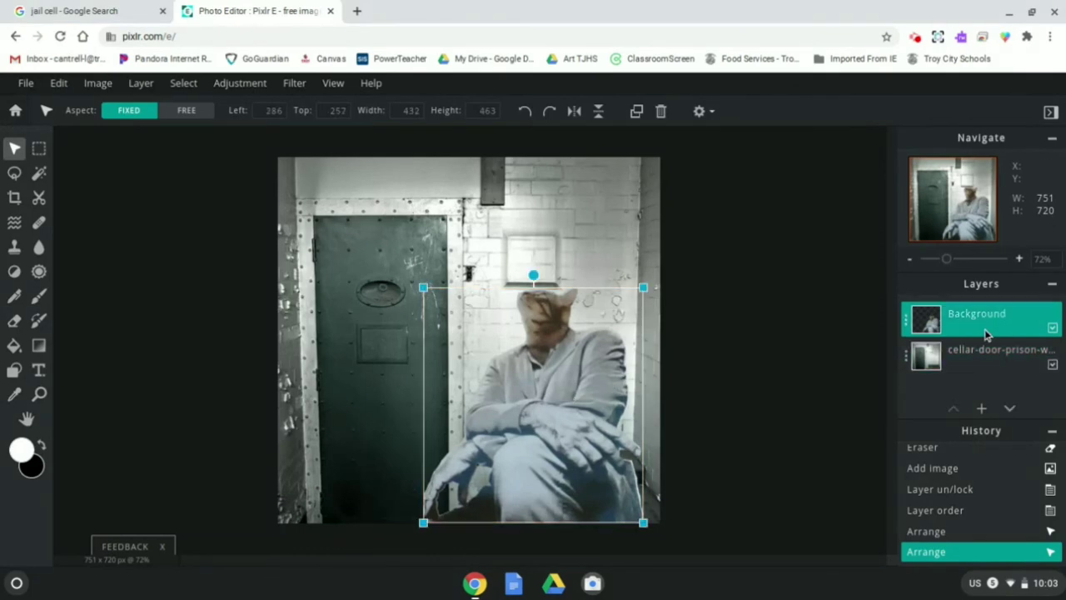
click(628, 232)
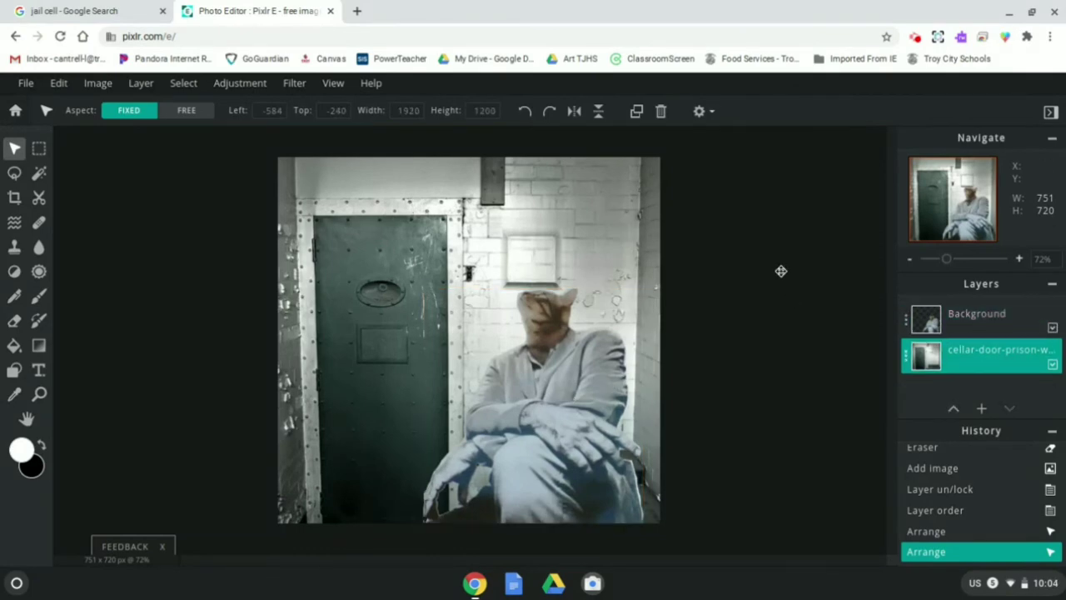
click(563, 341)
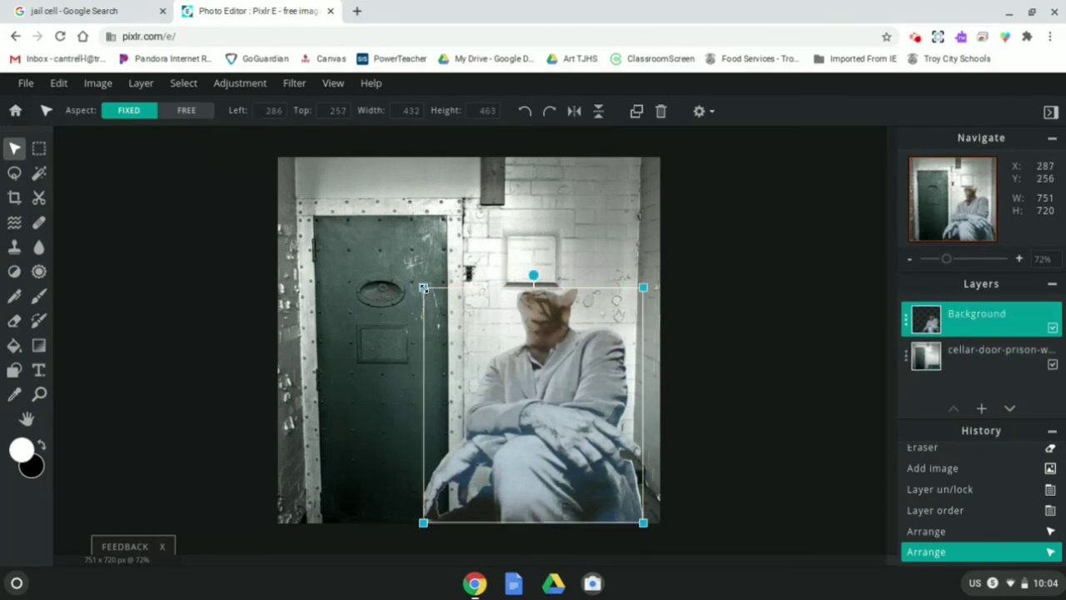
drag(422, 288, 400, 262)
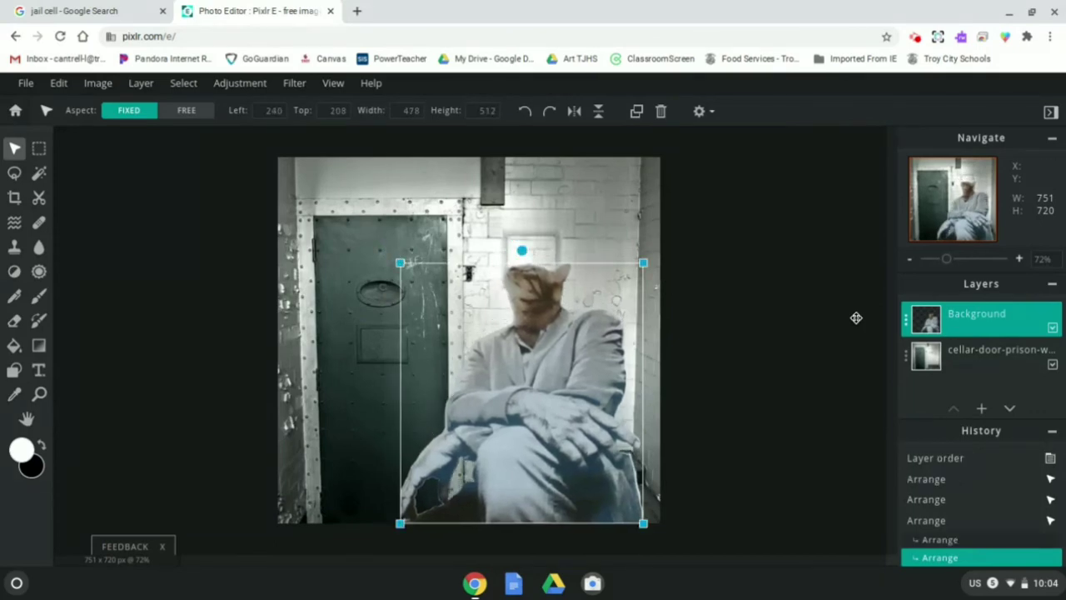
click(803, 337)
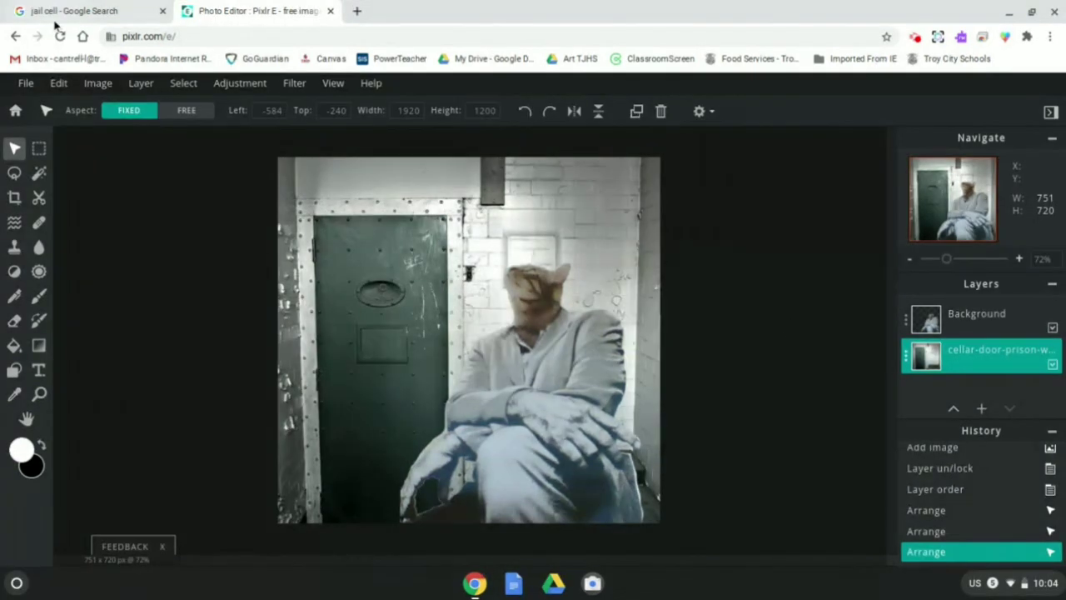
Step: Save the composite as a PNG named catperson and download it
click(26, 83)
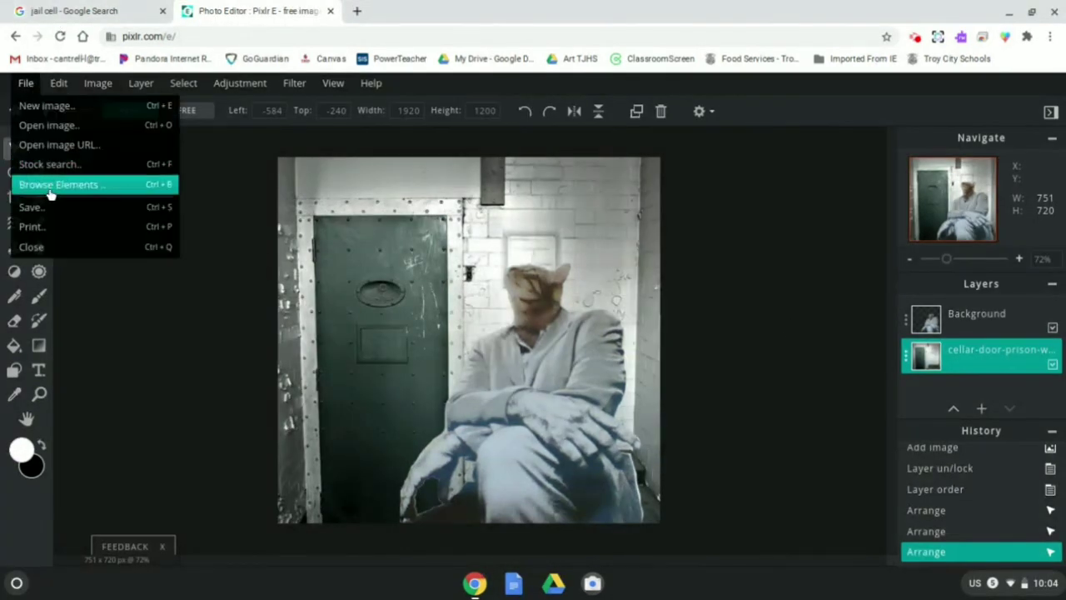
click(34, 208)
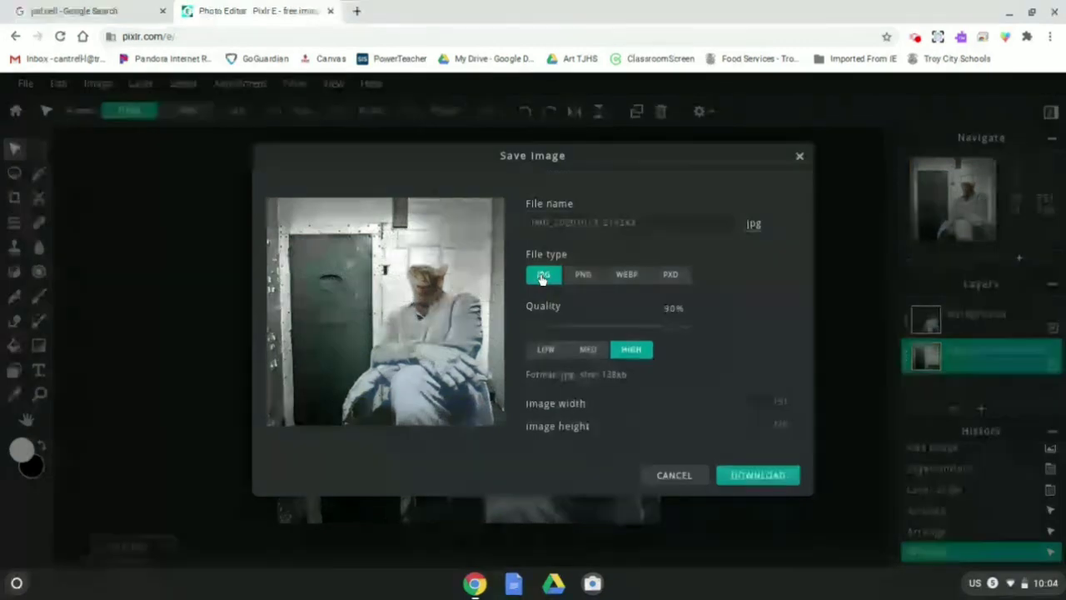
click(583, 276)
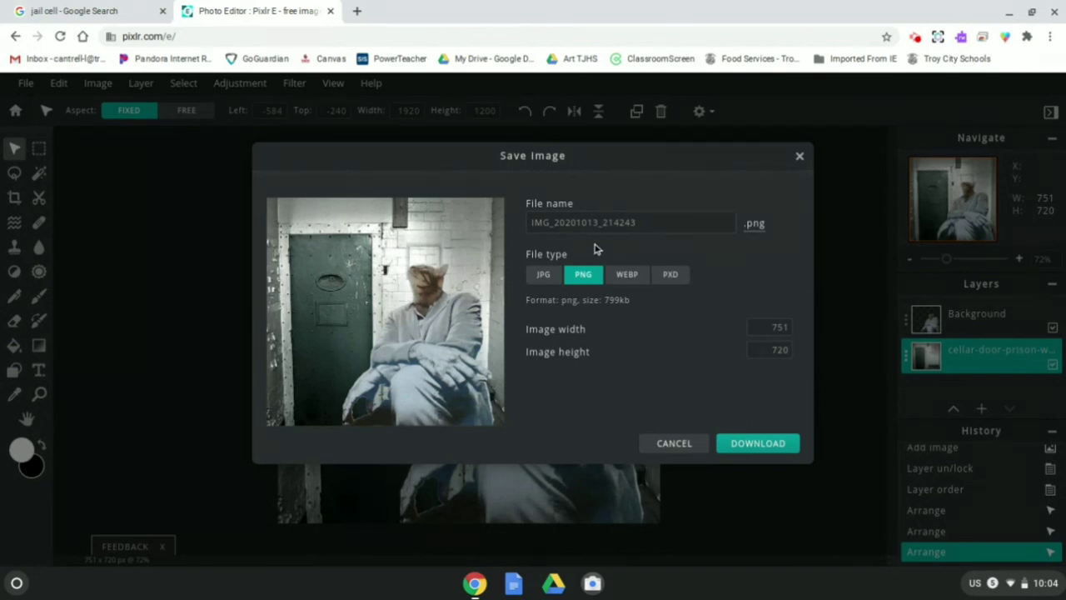
click(644, 223)
drag(644, 222, 440, 204)
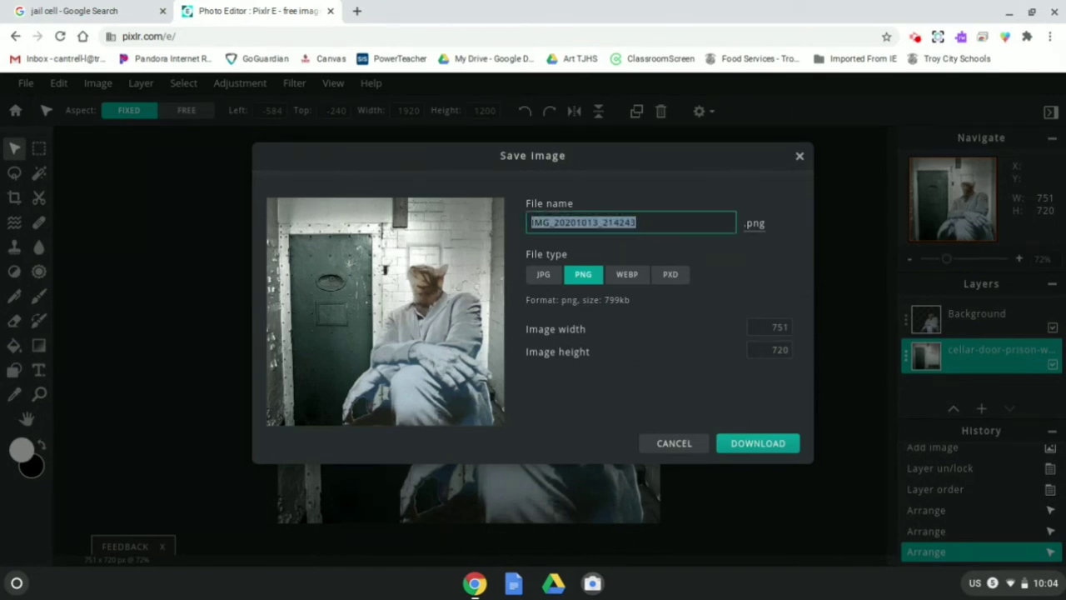
text(catperson)
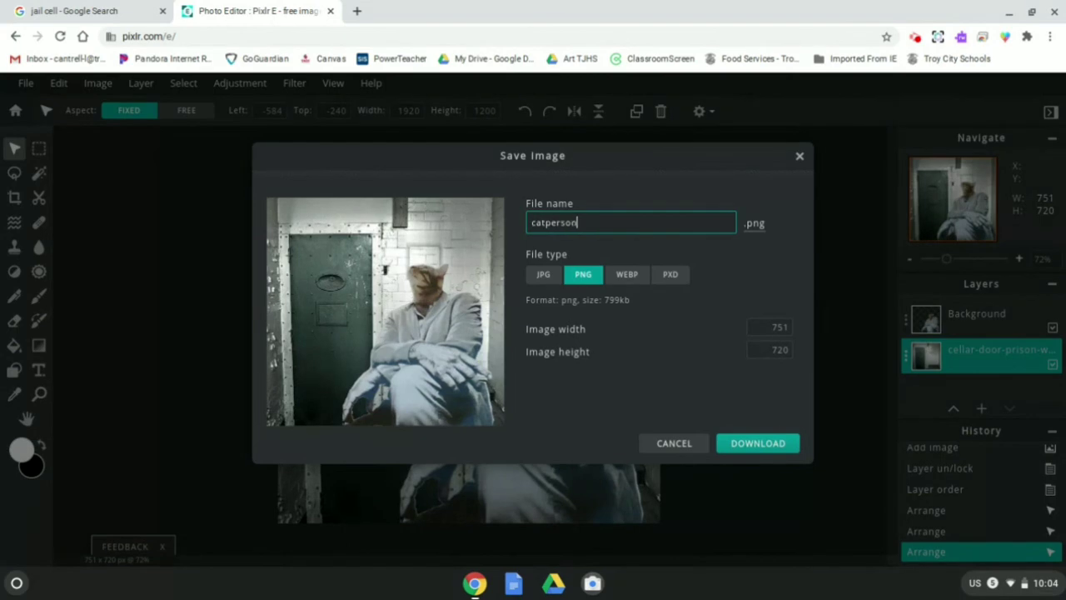
click(753, 445)
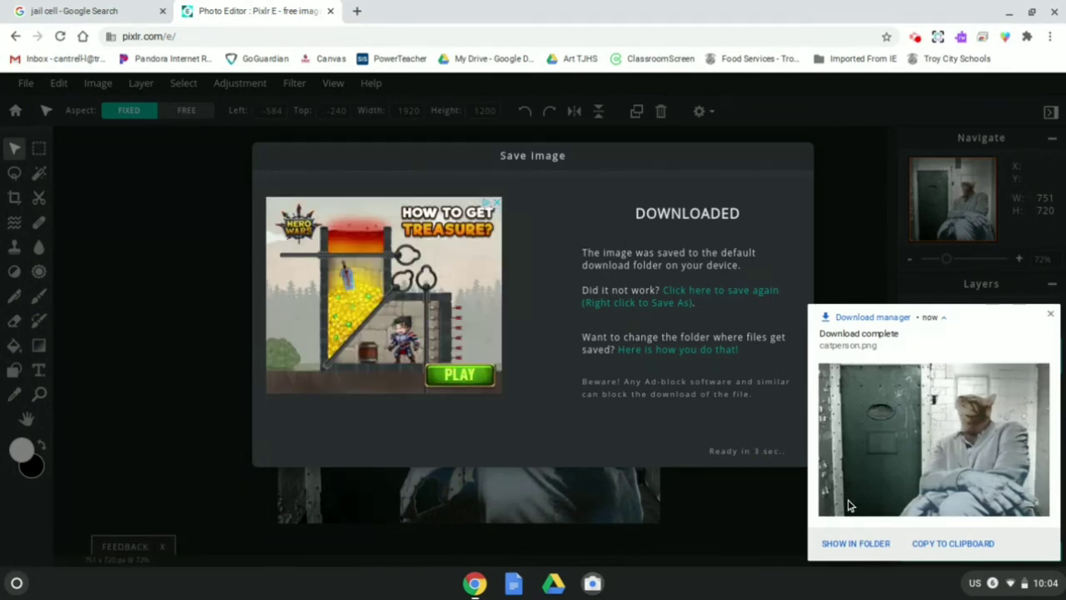
Step: Confirm catperson.png is in Downloads, then close the Files window
click(863, 543)
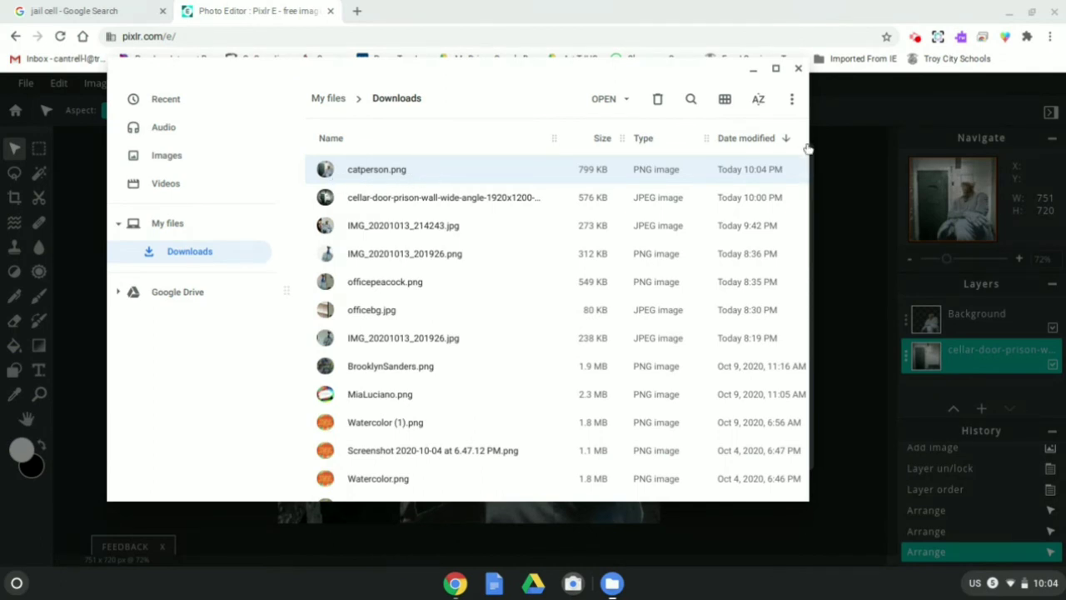
click(797, 68)
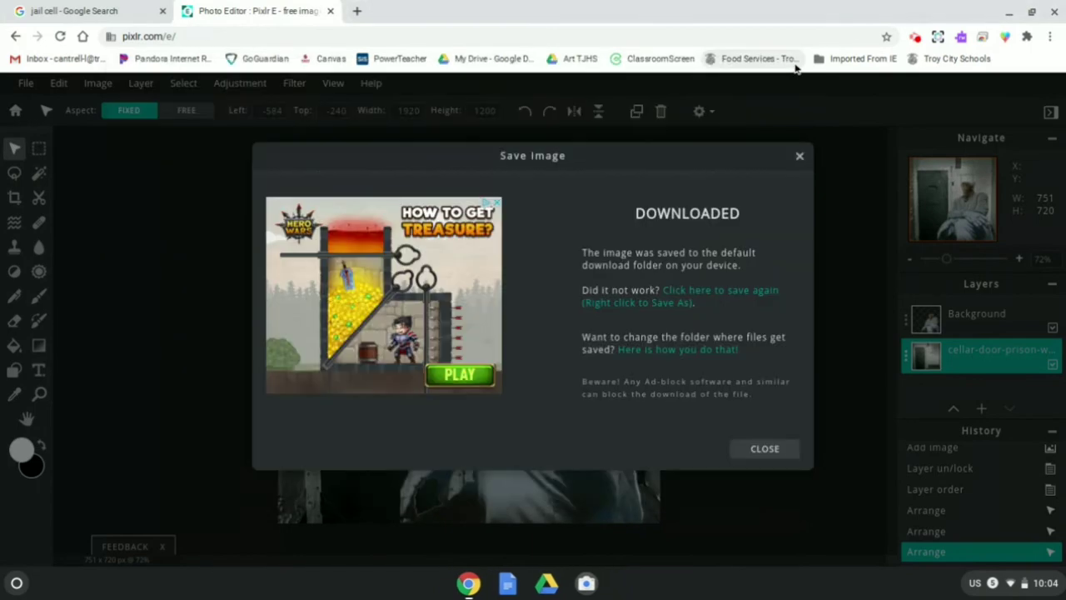
click(798, 156)
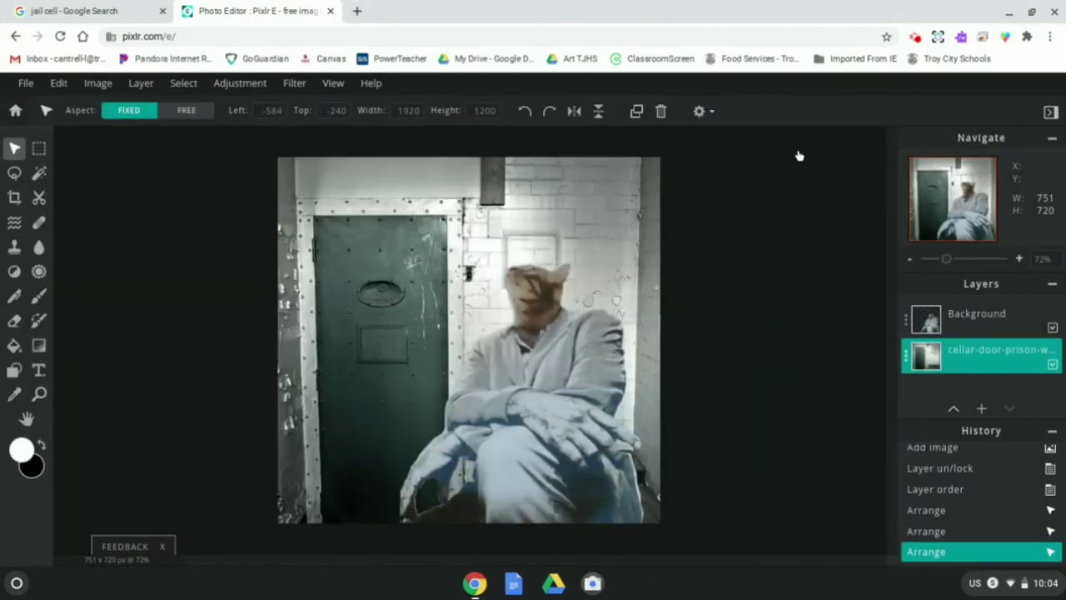